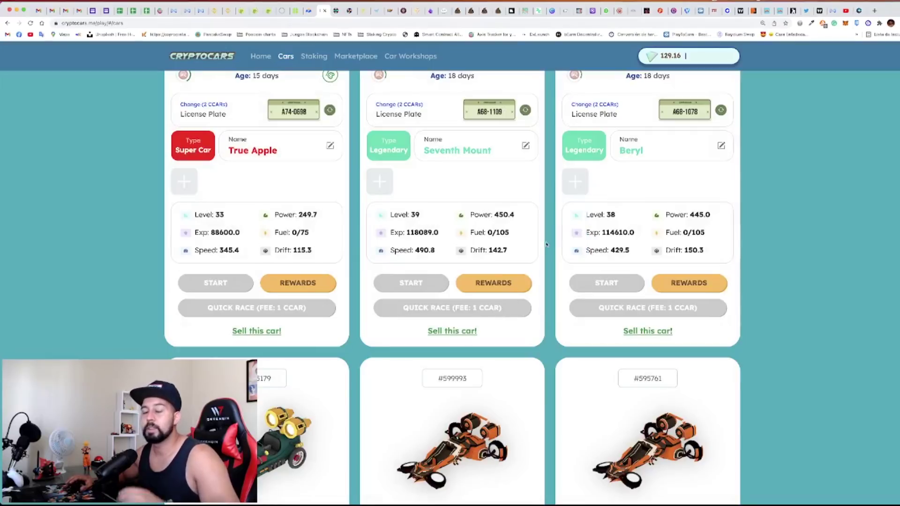
# Review the ages, levels and stats of the owned cars on the CryptoCars page.
pyautogui.scroll(3, 546, 243)
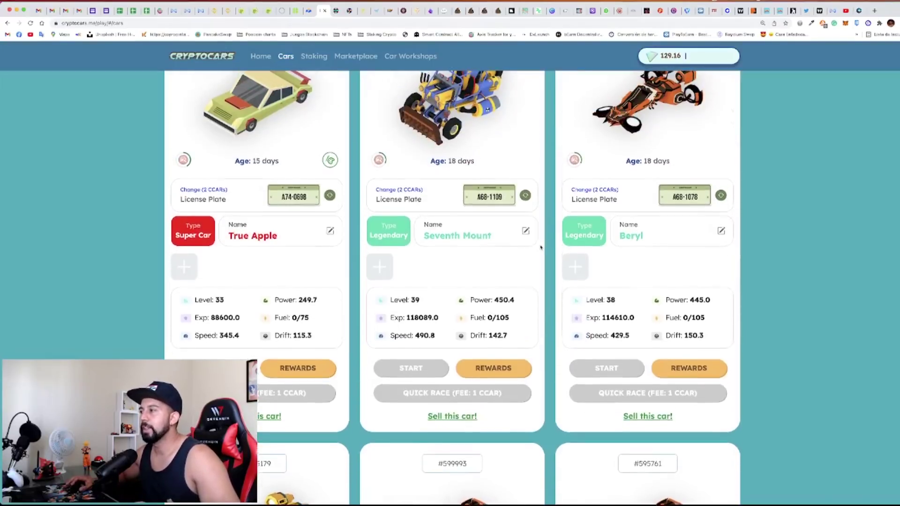
pyautogui.scroll(2, 542, 248)
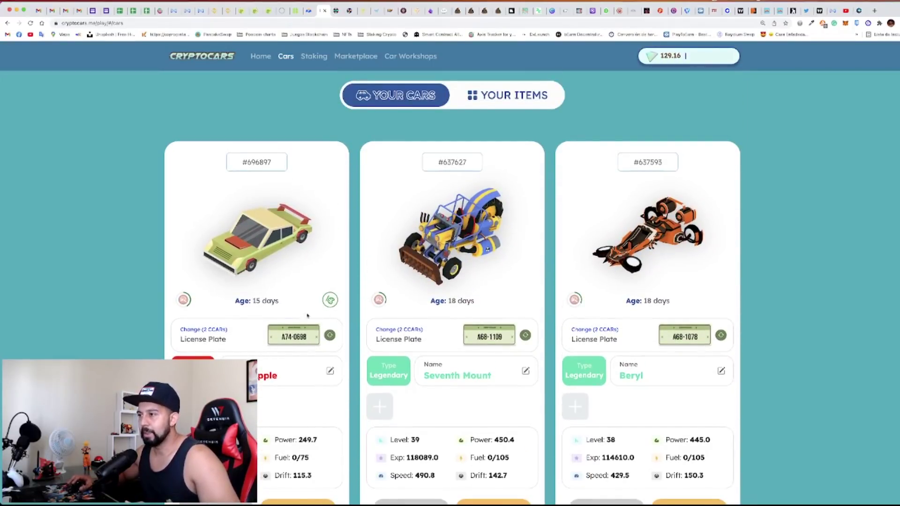
pyautogui.scroll(-1, 246, 309)
pyautogui.moveTo(253, 284); pyautogui.dragTo(278, 285)
pyautogui.click(264, 291)
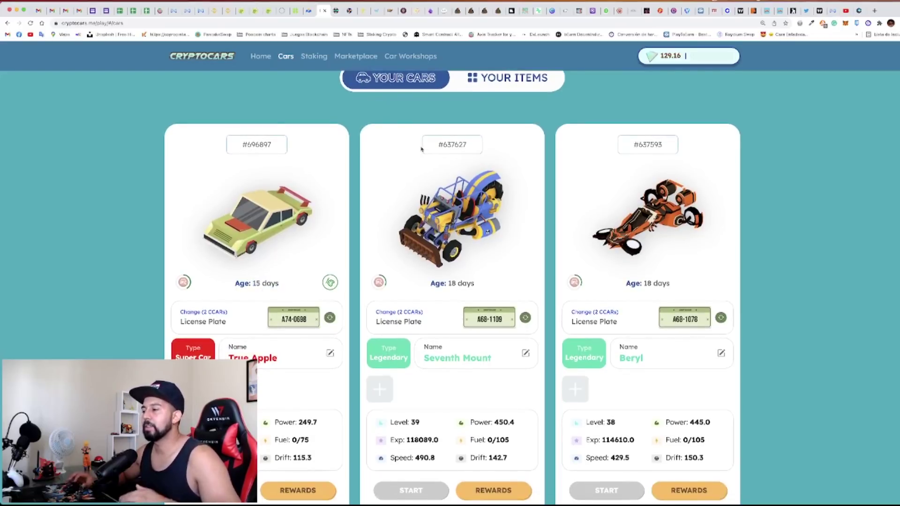
pyautogui.scroll(-3, 454, 293)
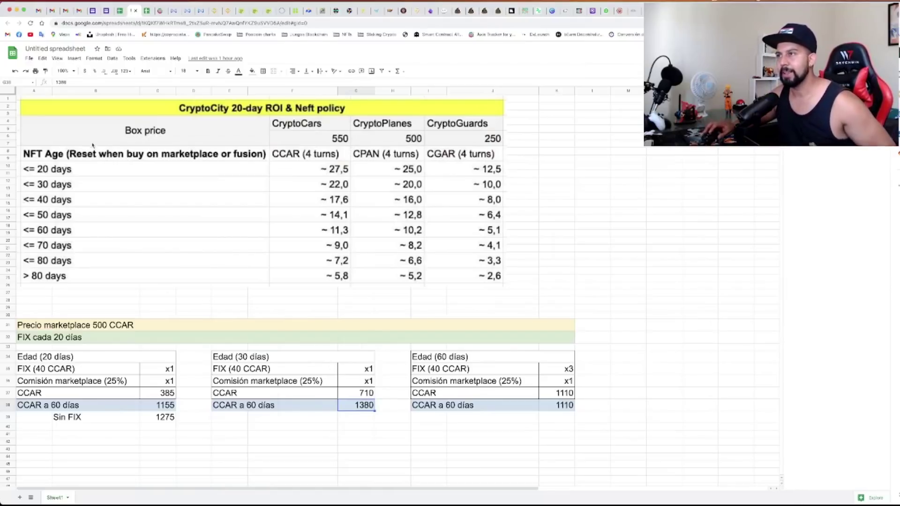
# Review the CryptoCity ROI policy table and the 20-, 30- and 60-day age scenarios in the spreadsheet.
pyautogui.click(60, 138)
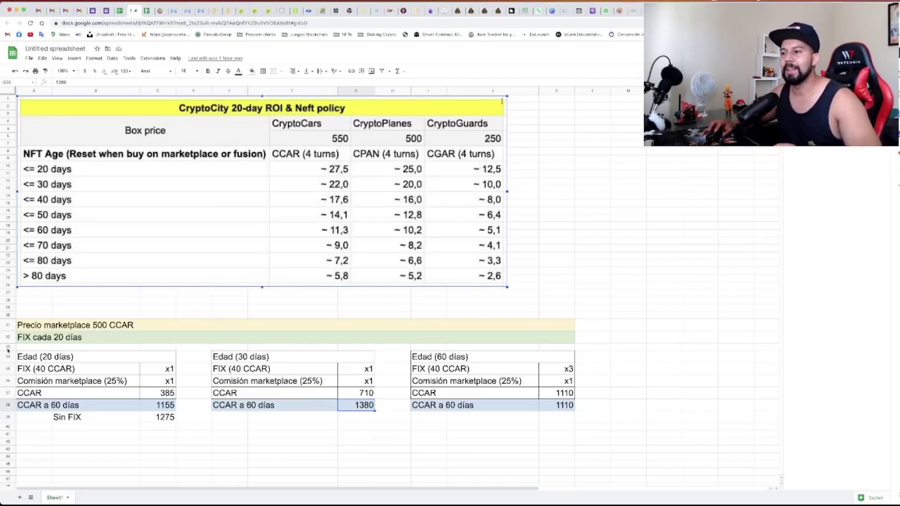
pyautogui.click(28, 357)
pyautogui.click(329, 360)
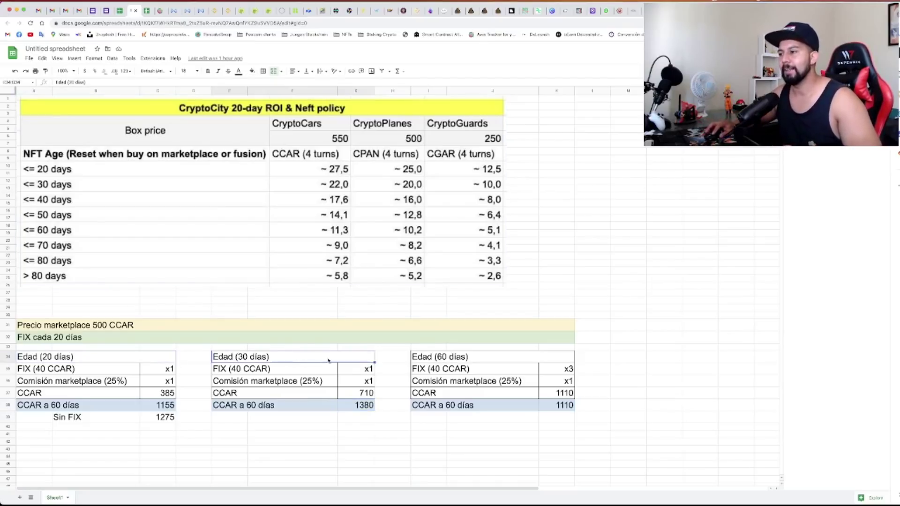
pyautogui.click(464, 357)
pyautogui.click(465, 402)
pyautogui.click(250, 358)
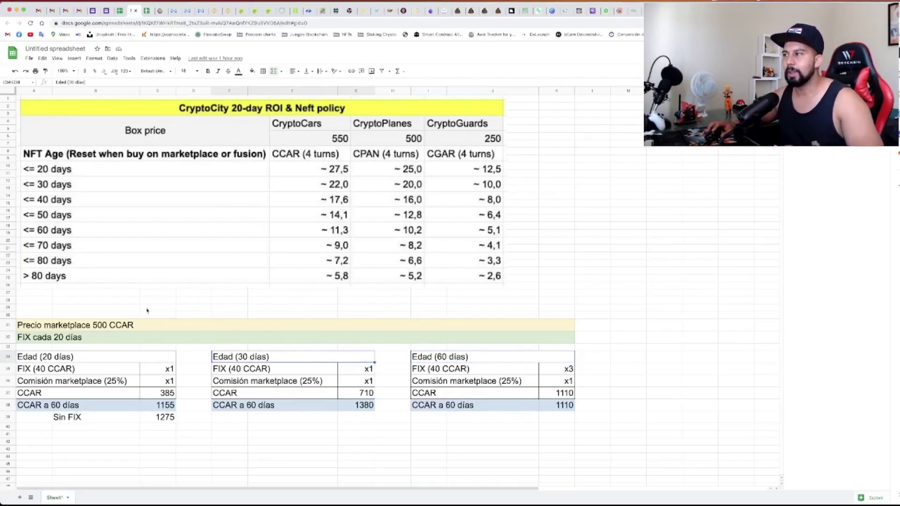
# Examine the marketplace price and FIX interval assumptions above the three scenario tables.
pyautogui.click(49, 326)
pyautogui.press('Down')
pyautogui.press('Up')
pyautogui.press('Down')
pyautogui.press('Up')
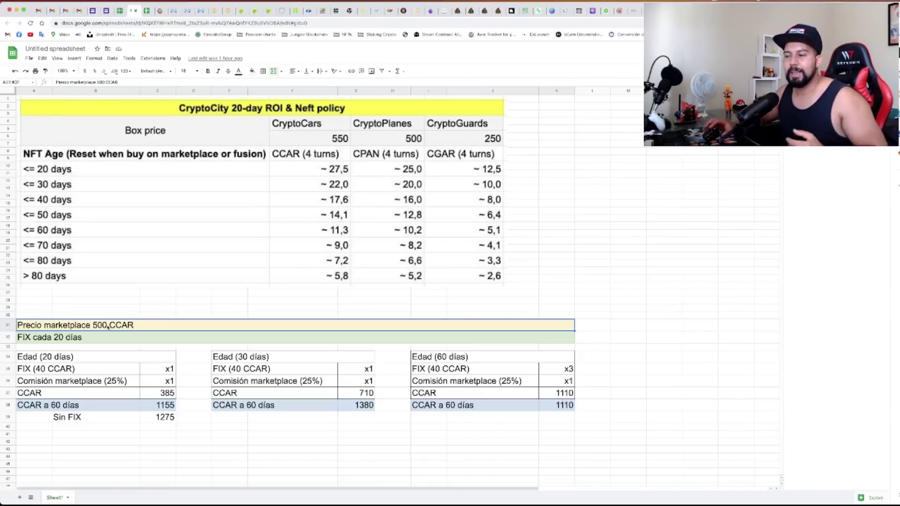
pyautogui.click(103, 348)
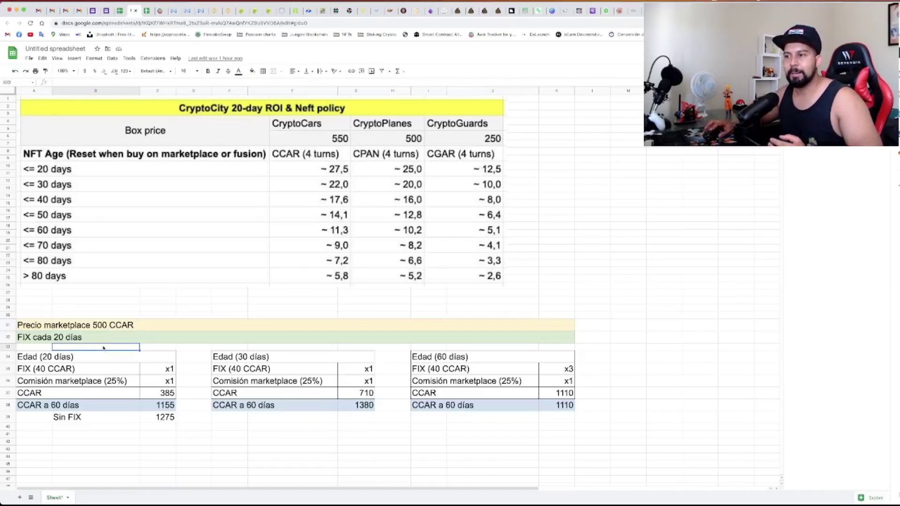
pyautogui.click(122, 327)
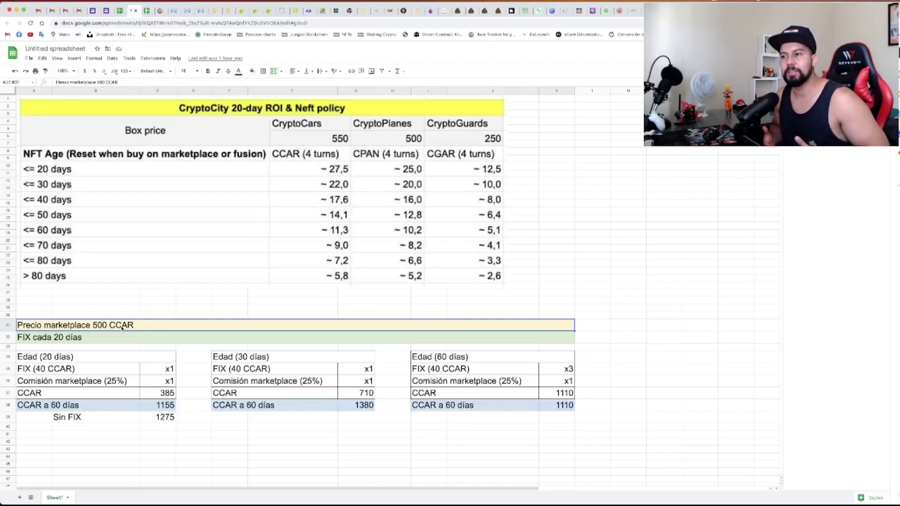
# Compare the 20-, 30- and 60-day scenarios with the CCAR earnings per NFT age in the policy table.
pyautogui.click(73, 360)
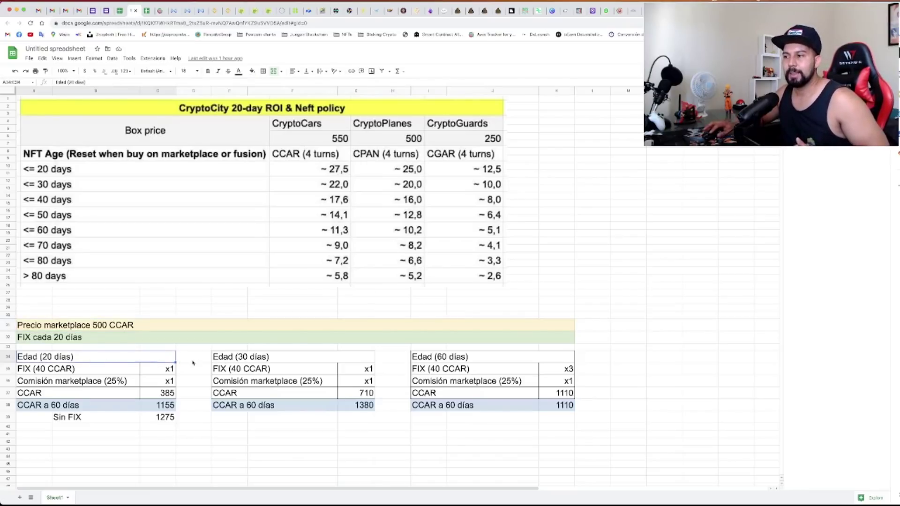
pyautogui.click(242, 359)
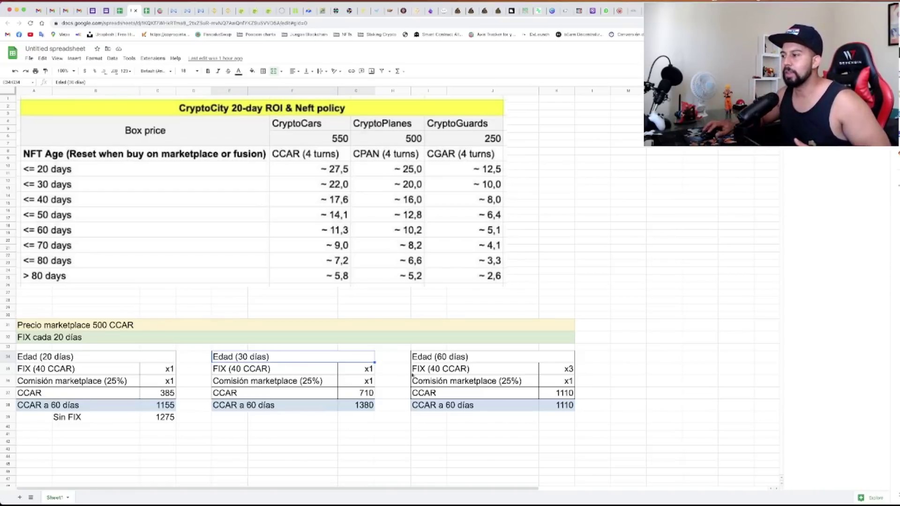
pyautogui.click(430, 361)
pyautogui.click(334, 176)
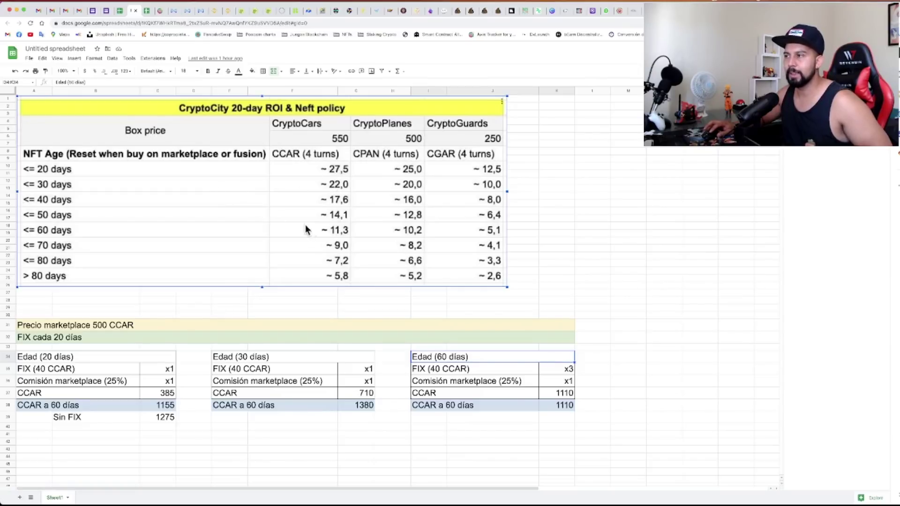
pyautogui.press('Escape')
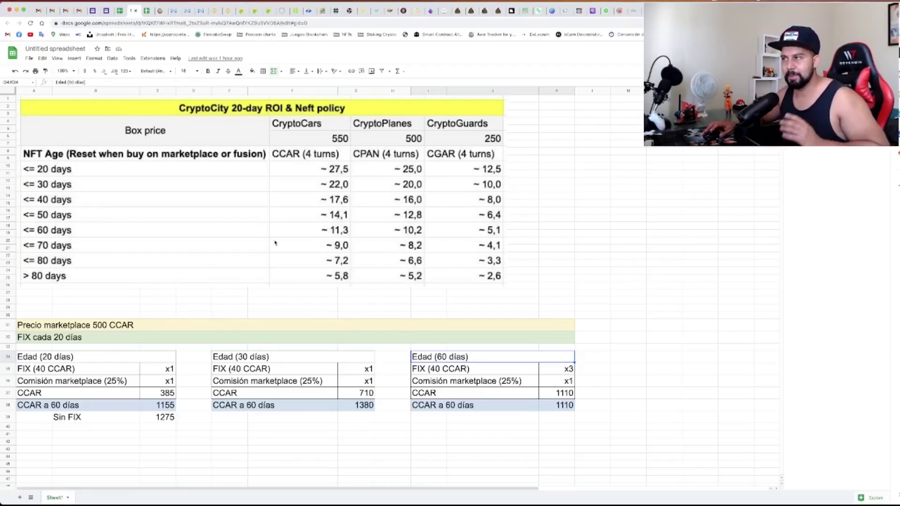
pyautogui.click(51, 361)
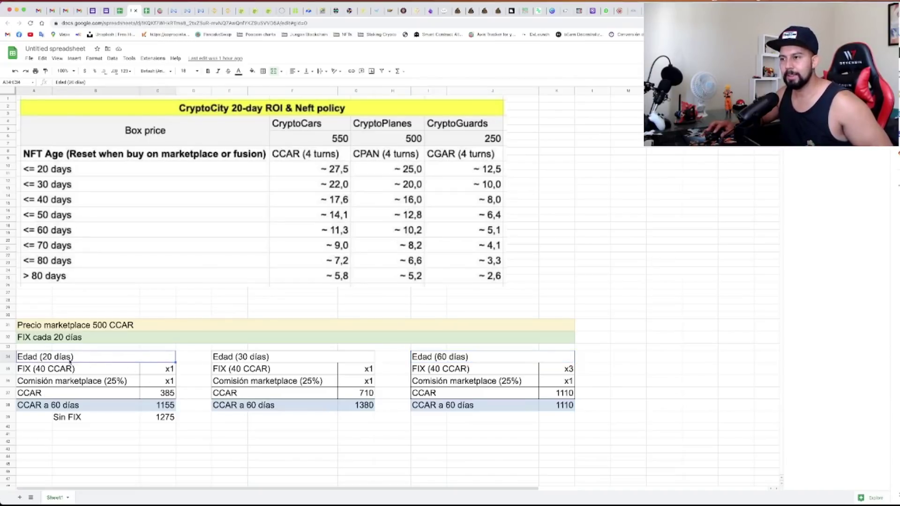
pyautogui.click(247, 359)
pyautogui.click(467, 362)
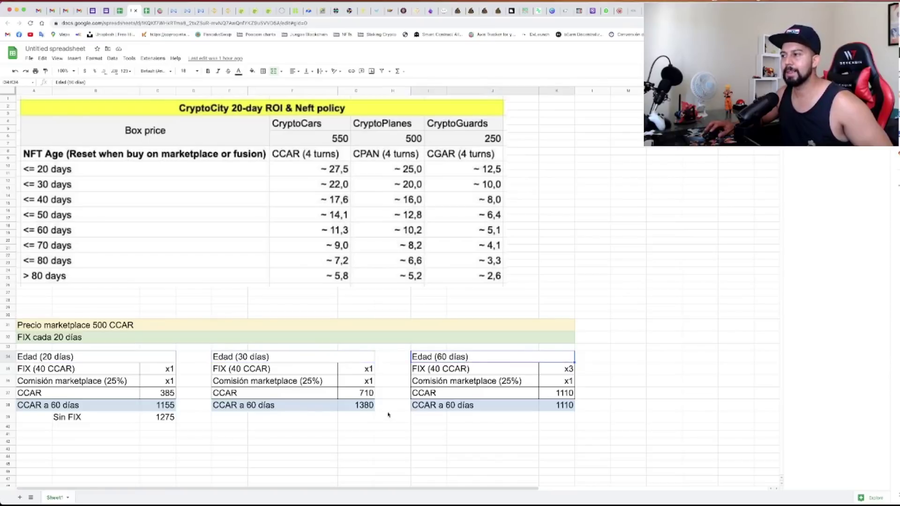
# Examine the FIX cost, marketplace commission and CCAR rows of the 20-day scenario.
pyautogui.click(48, 360)
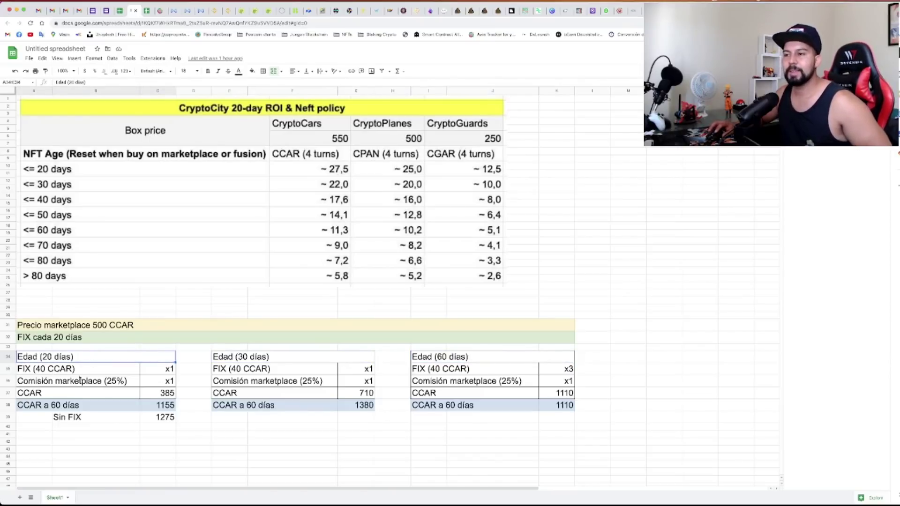
pyautogui.click(32, 371)
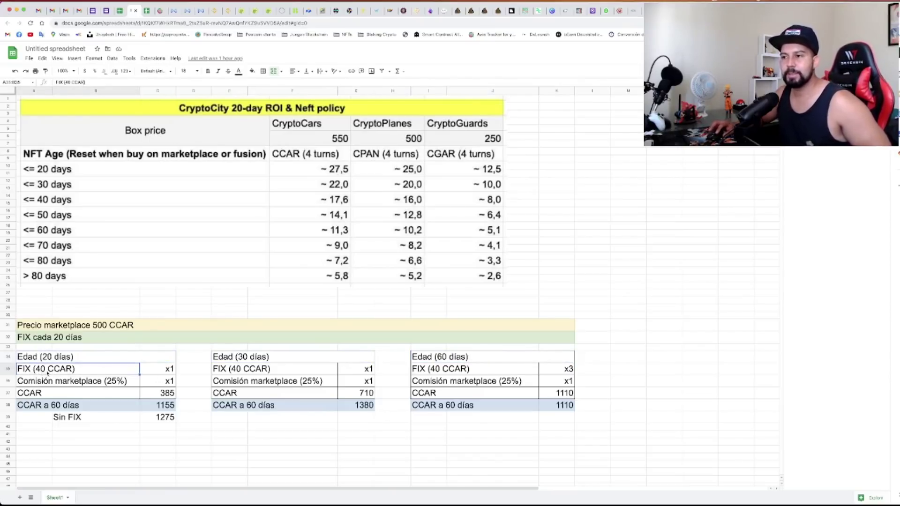
pyautogui.click(62, 376)
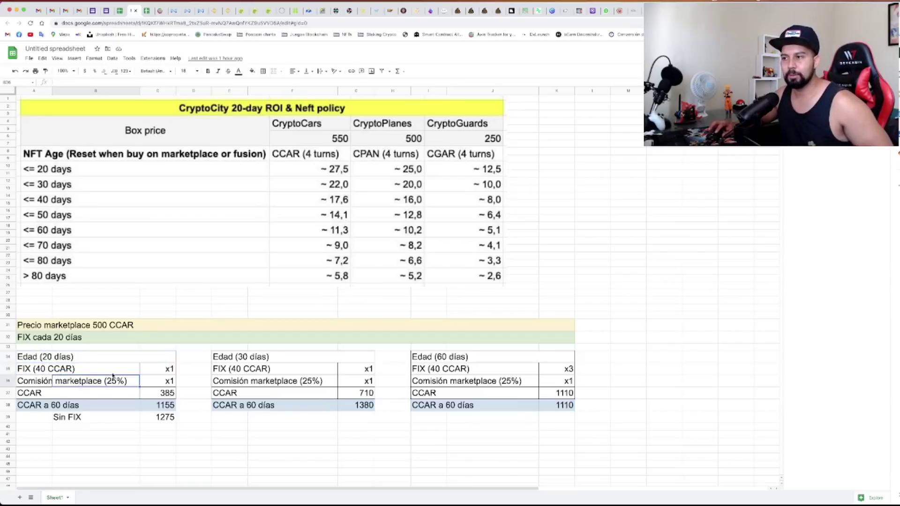
pyautogui.click(158, 371)
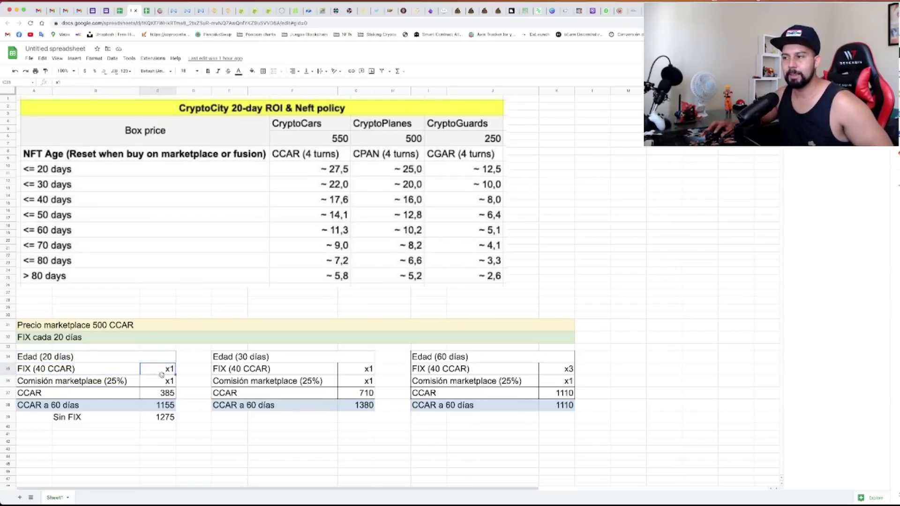
pyautogui.click(80, 383)
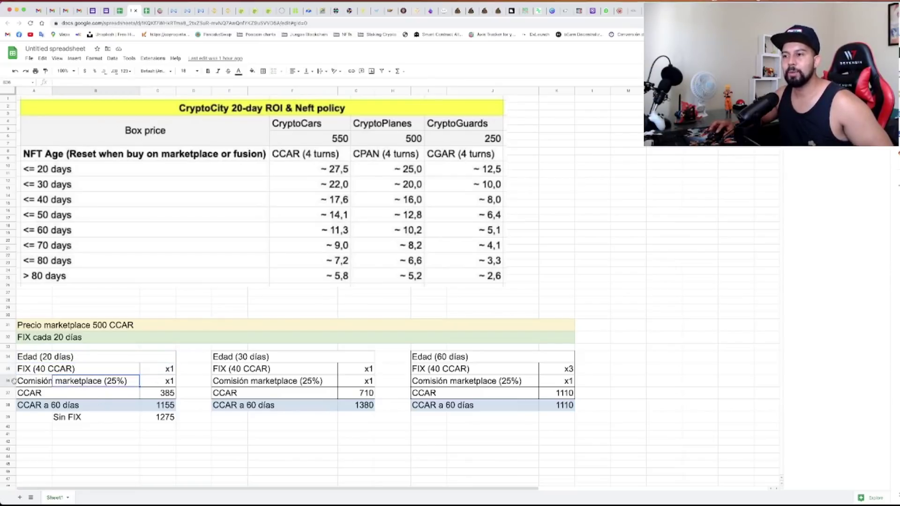
pyautogui.click(157, 386)
pyautogui.click(52, 390)
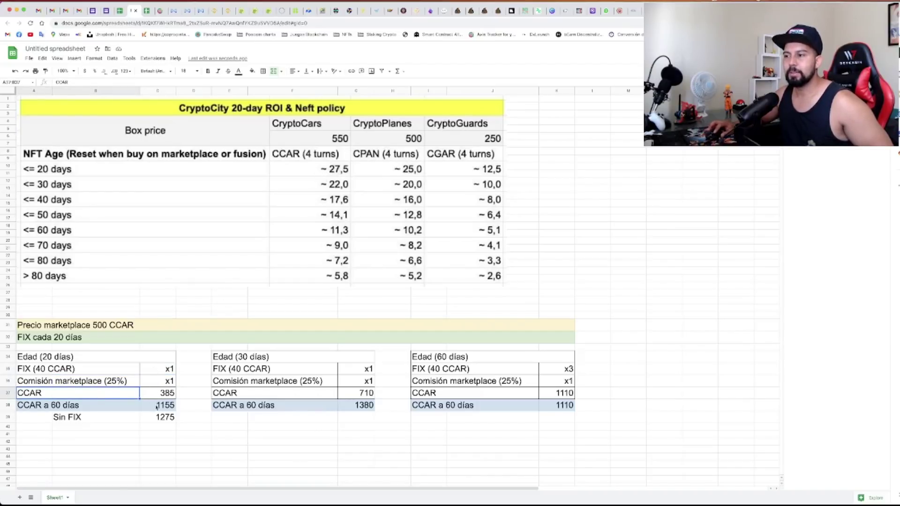
# Examine the 60-day CCAR projection of the 20-day scenario and its Sin FIX alternative.
pyautogui.click(356, 405)
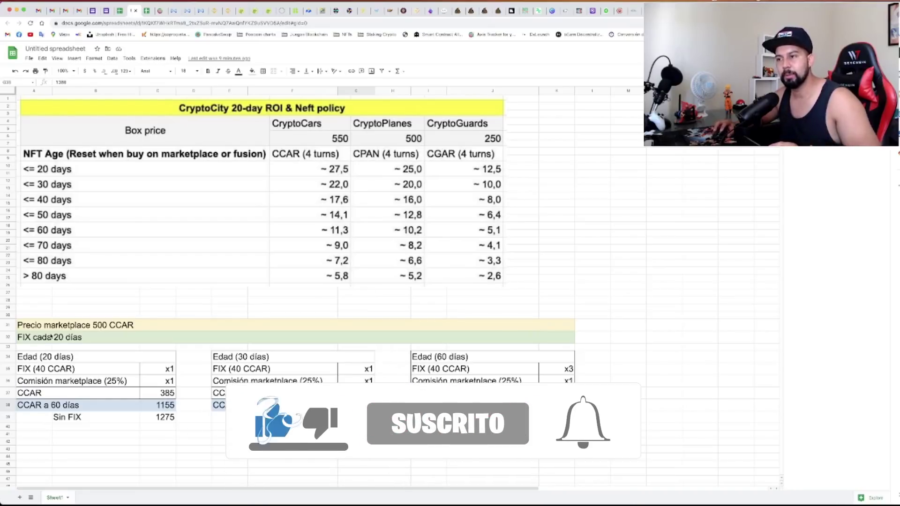
pyautogui.click(39, 407)
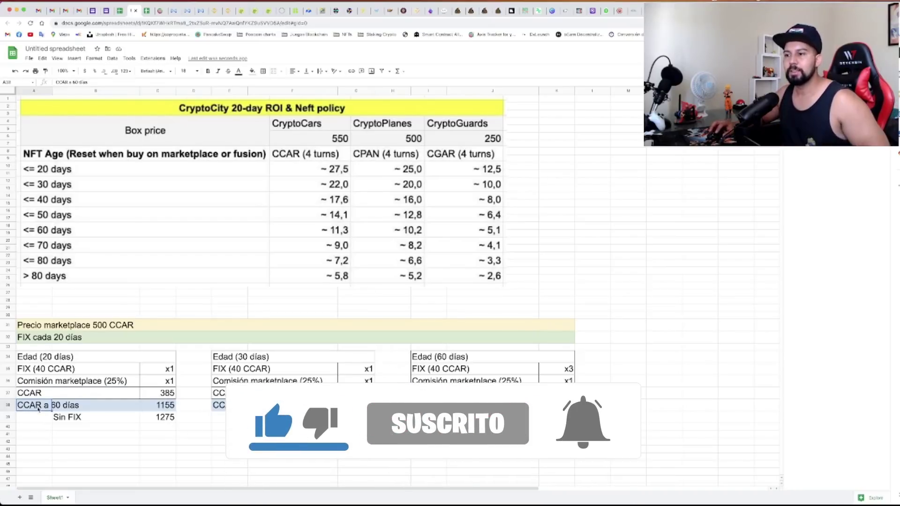
pyautogui.click(63, 407)
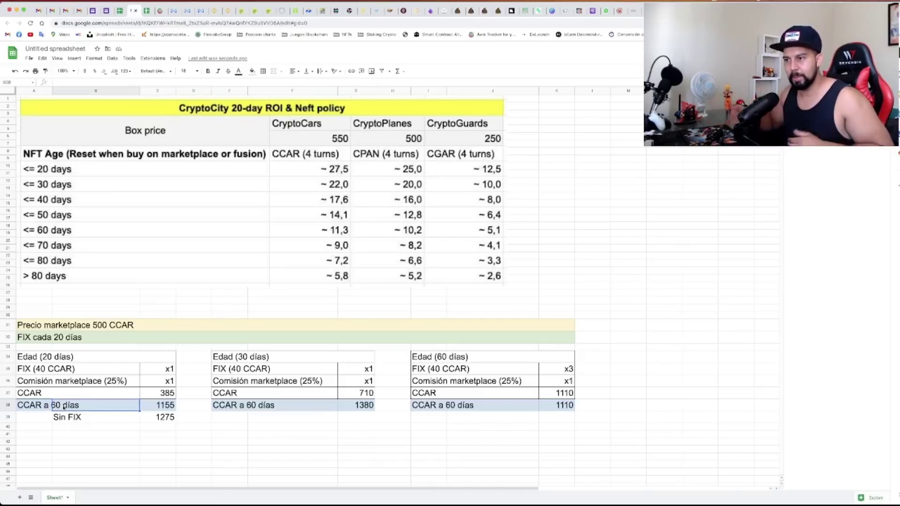
pyautogui.press('Right')
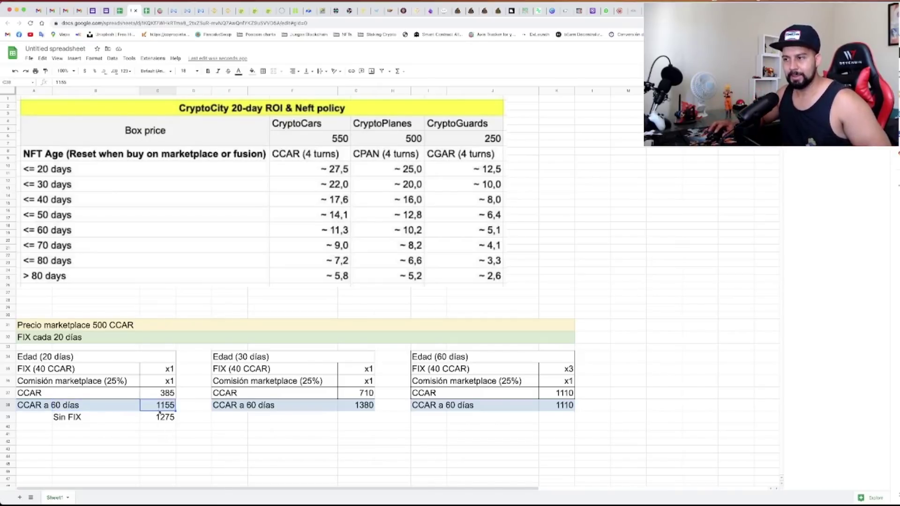
pyautogui.click(75, 418)
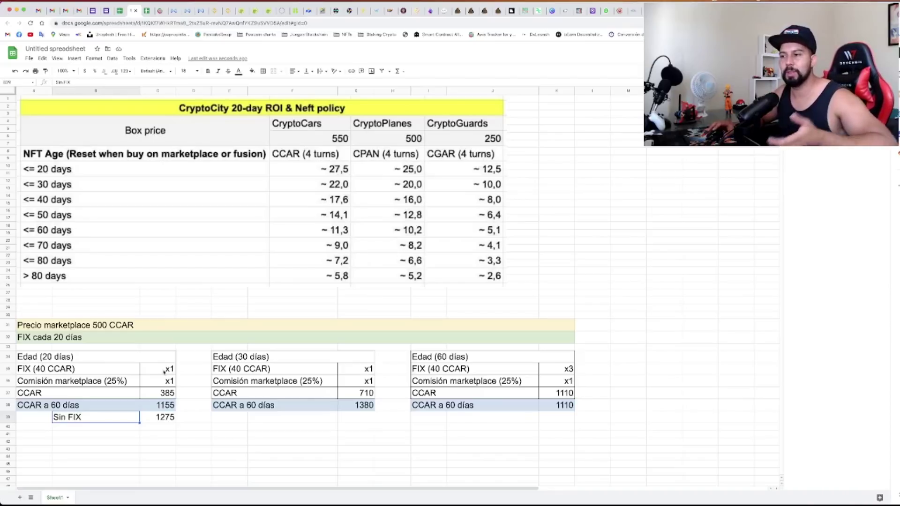
pyautogui.click(141, 359)
pyautogui.click(71, 405)
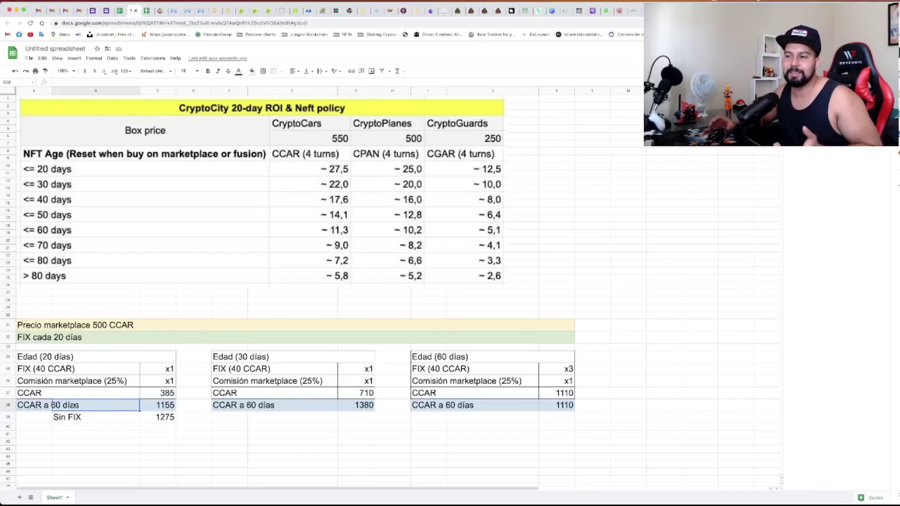
pyautogui.click(77, 386)
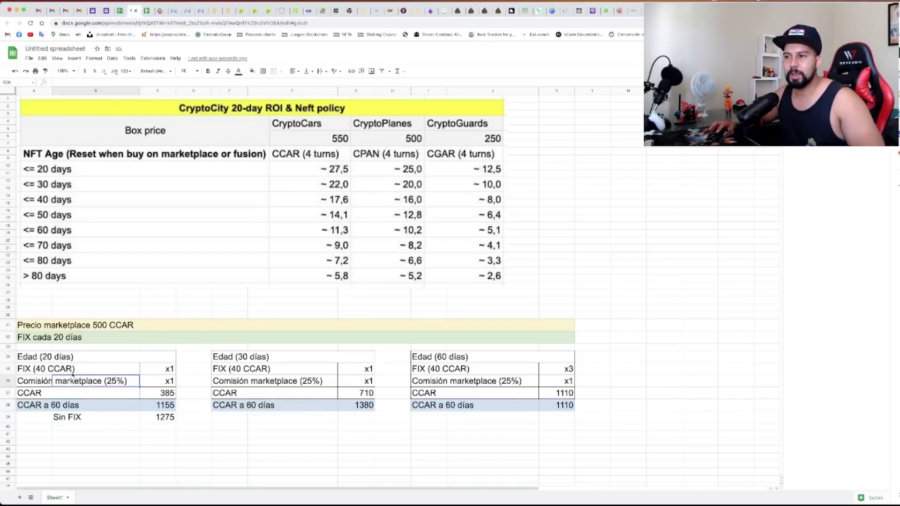
pyautogui.click(81, 418)
pyautogui.click(143, 423)
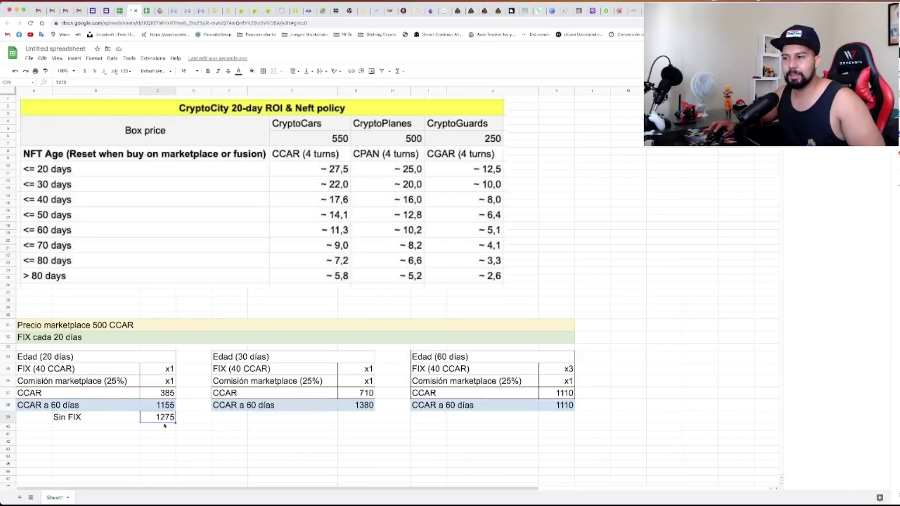
# Compare the 20-day scenario's FIX count and 60-day CCAR total against its total without FIX.
pyautogui.click(157, 370)
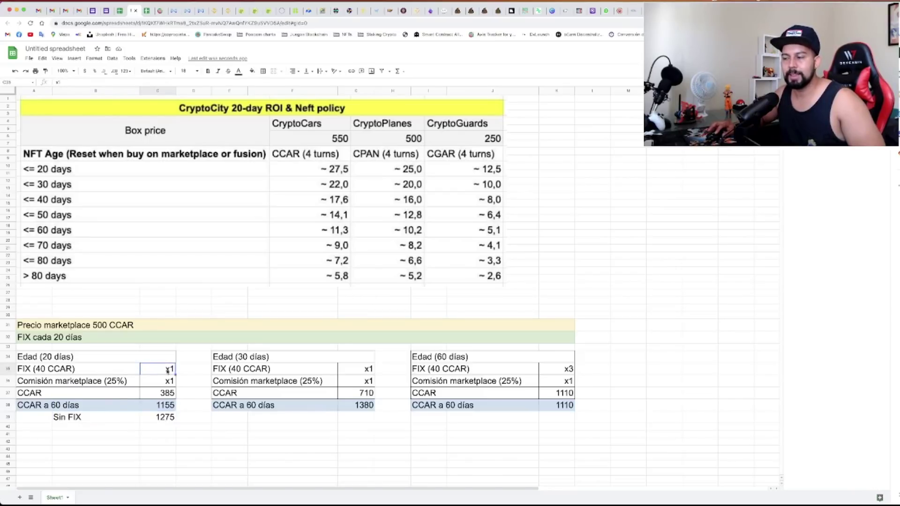
pyautogui.click(107, 403)
pyautogui.click(152, 408)
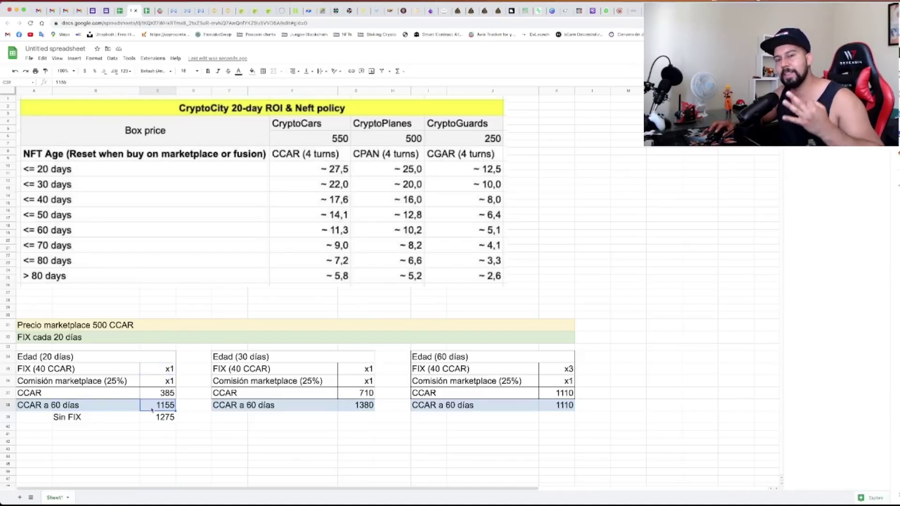
pyautogui.click(158, 417)
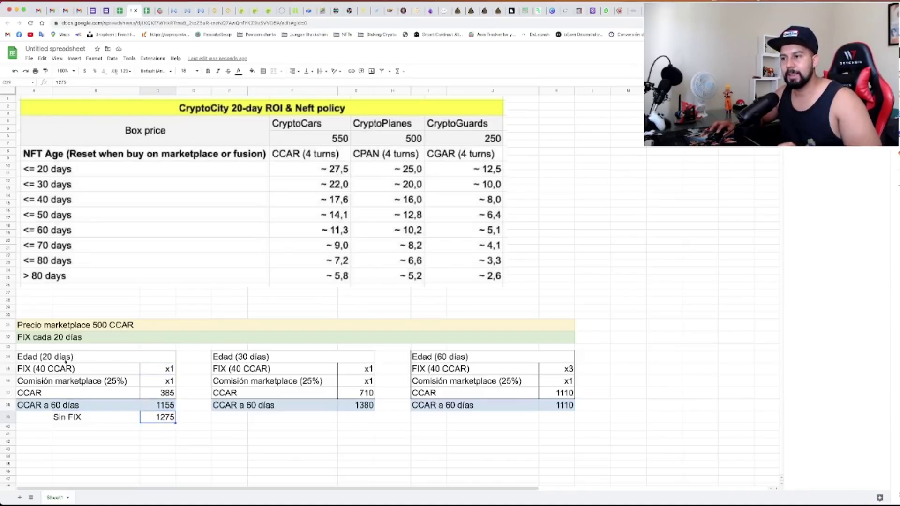
pyautogui.click(67, 362)
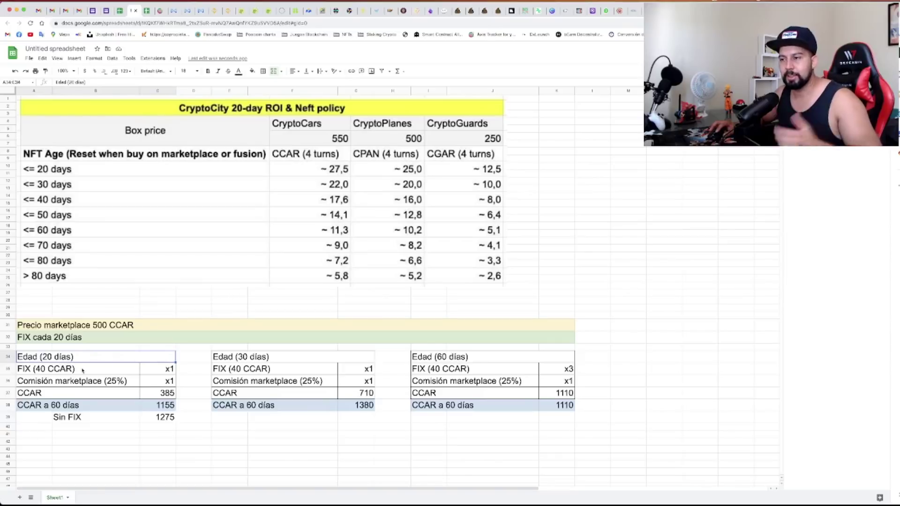
pyautogui.click(154, 418)
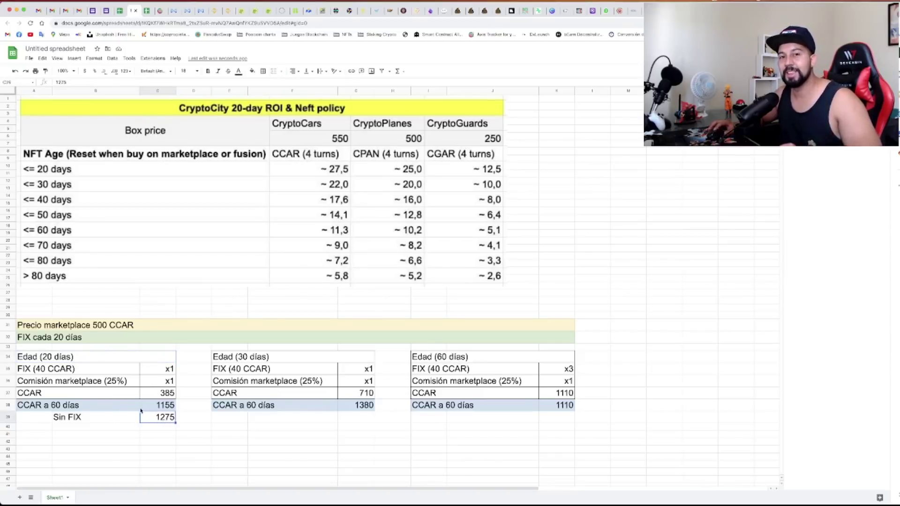
# Check the 20-day scenario's 60-day CCAR total and examine the FIX and commission counts of the 30-day scenario.
pyautogui.click(43, 406)
pyautogui.click(166, 406)
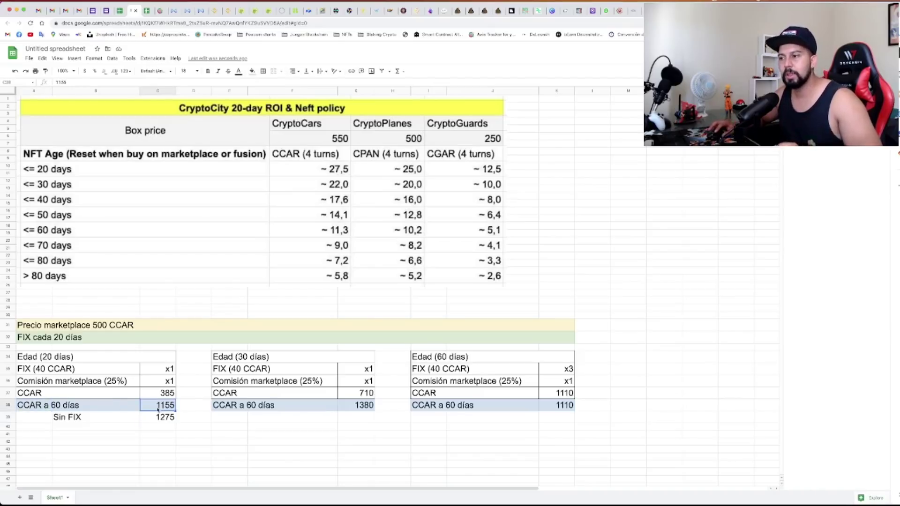
pyautogui.click(217, 358)
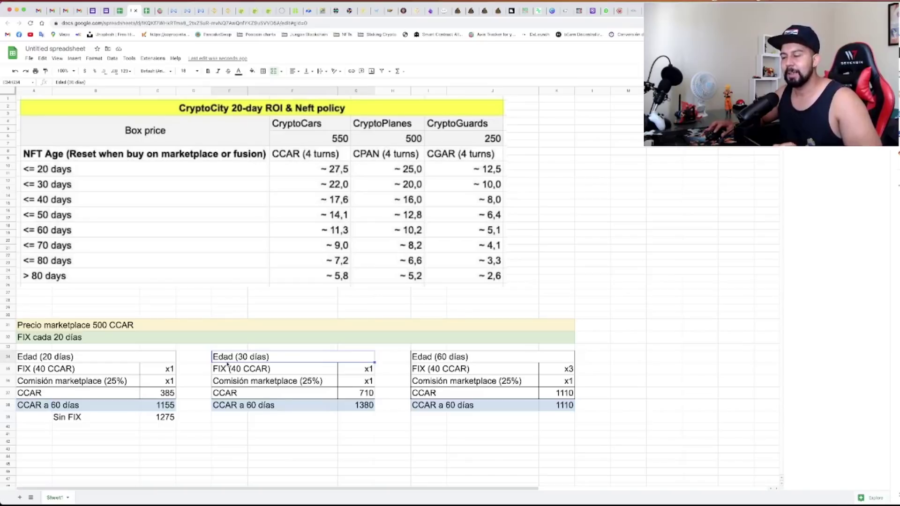
pyautogui.click(221, 372)
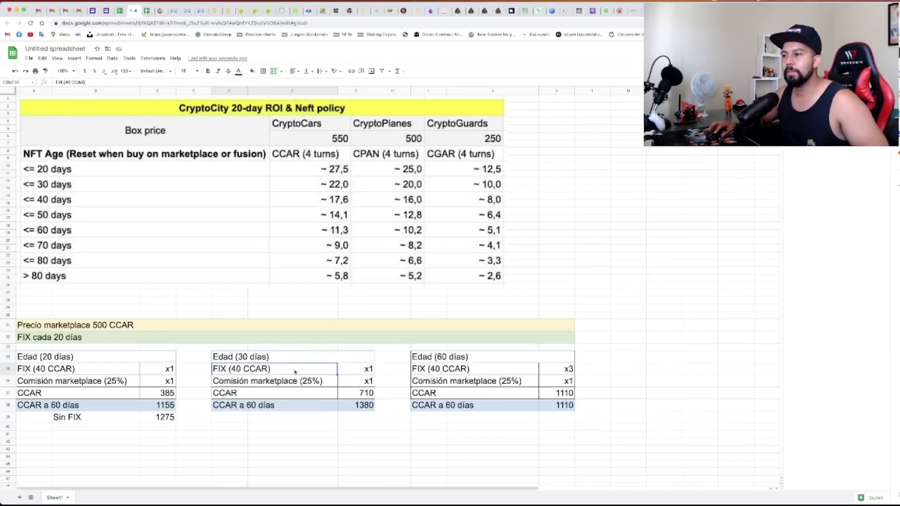
pyautogui.click(348, 369)
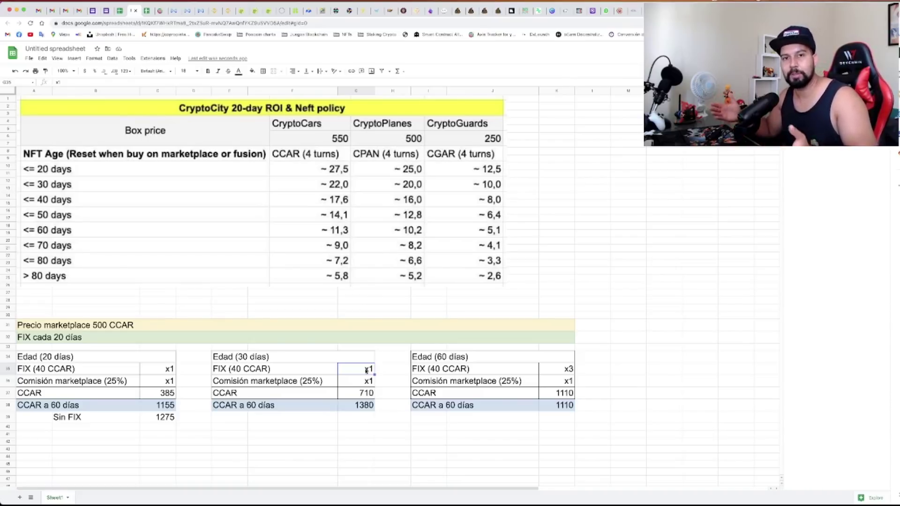
pyautogui.press('Up')
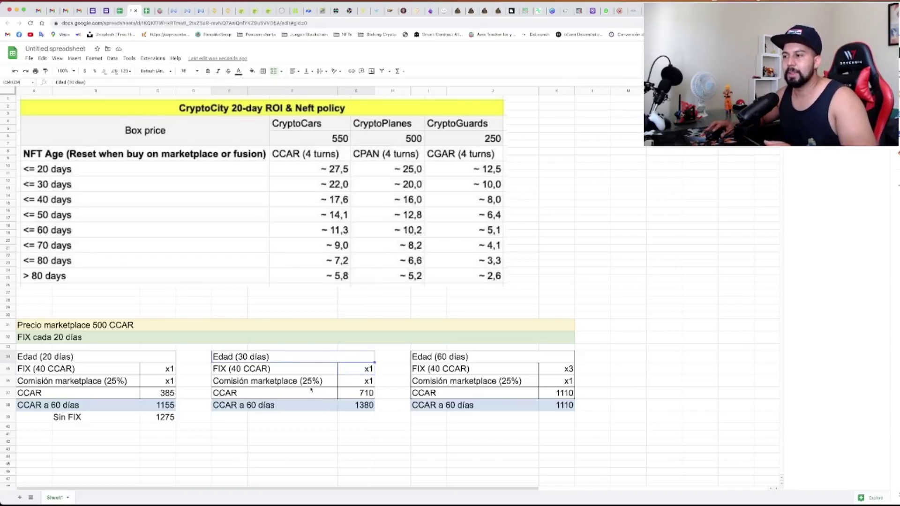
pyautogui.press('Down')
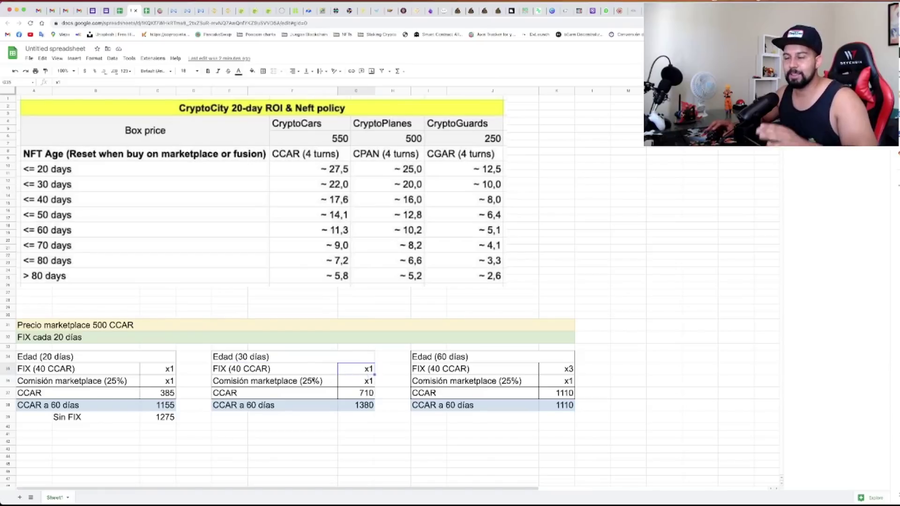
pyautogui.press('Down')
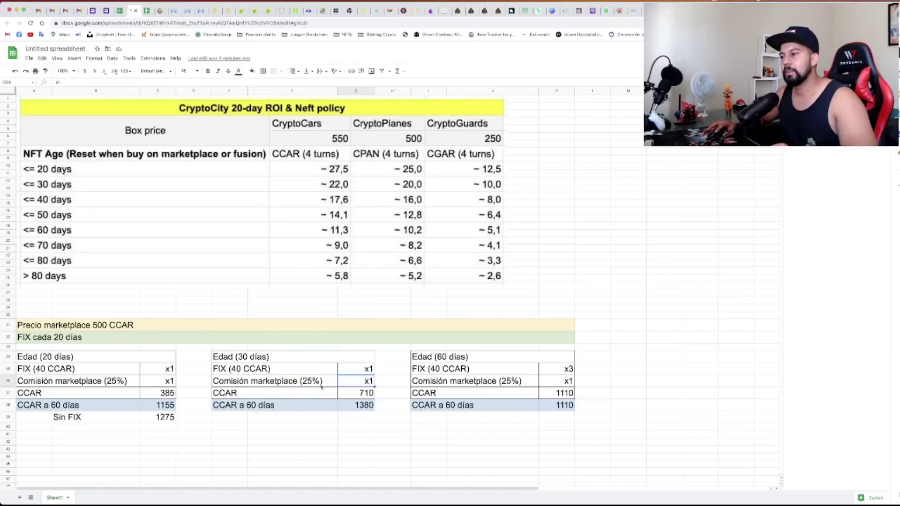
# Examine the marketplace commission and CCAR rows of the 30-day scenario.
pyautogui.click(317, 385)
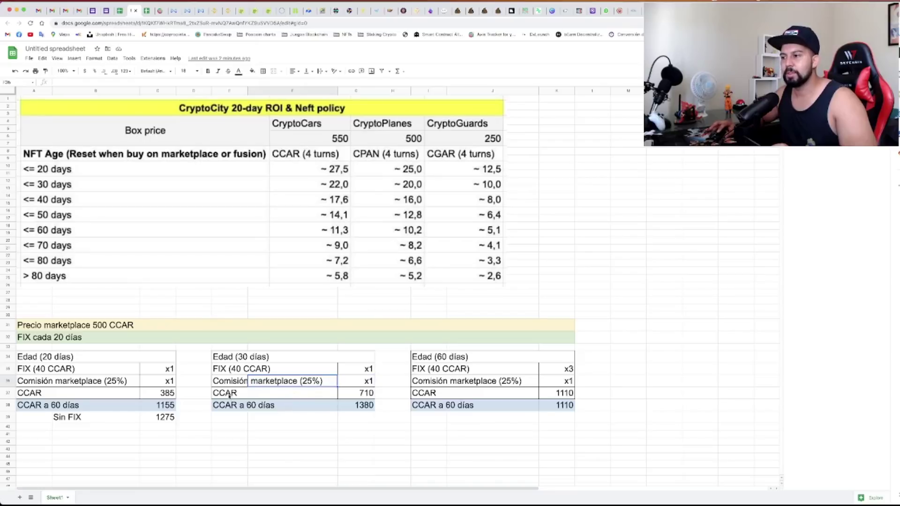
pyautogui.click(294, 396)
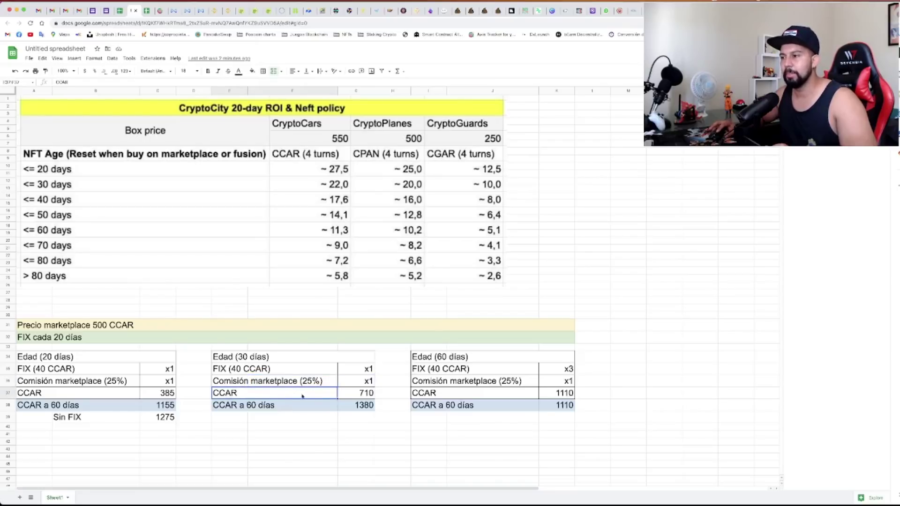
pyautogui.click(360, 396)
pyautogui.click(275, 396)
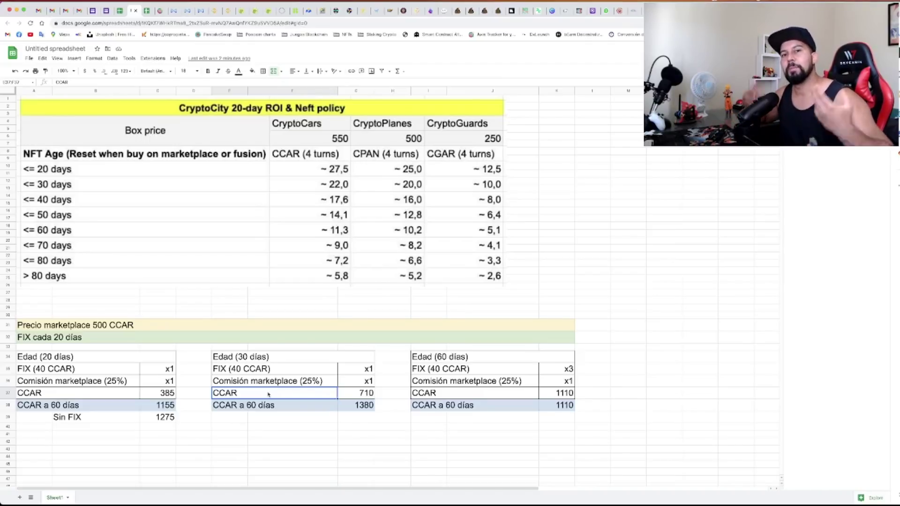
pyautogui.click(265, 383)
pyautogui.click(267, 393)
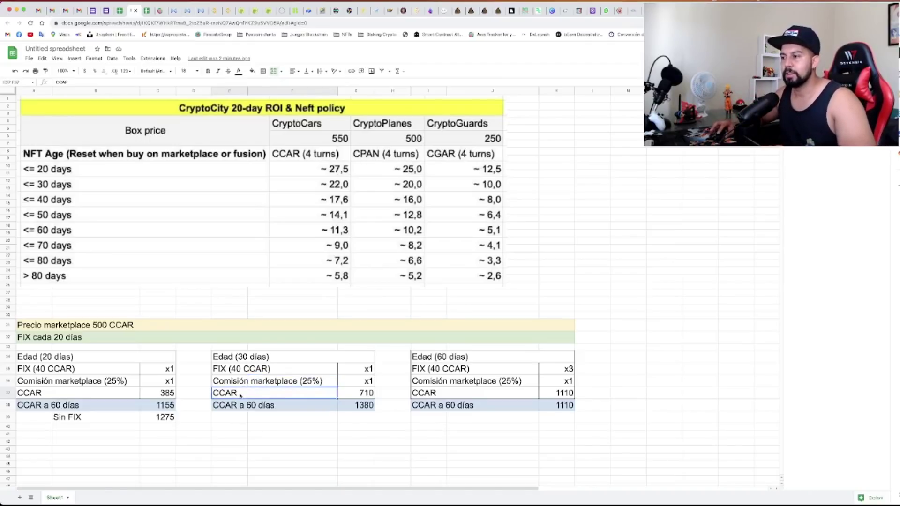
pyautogui.click(347, 382)
pyautogui.click(220, 394)
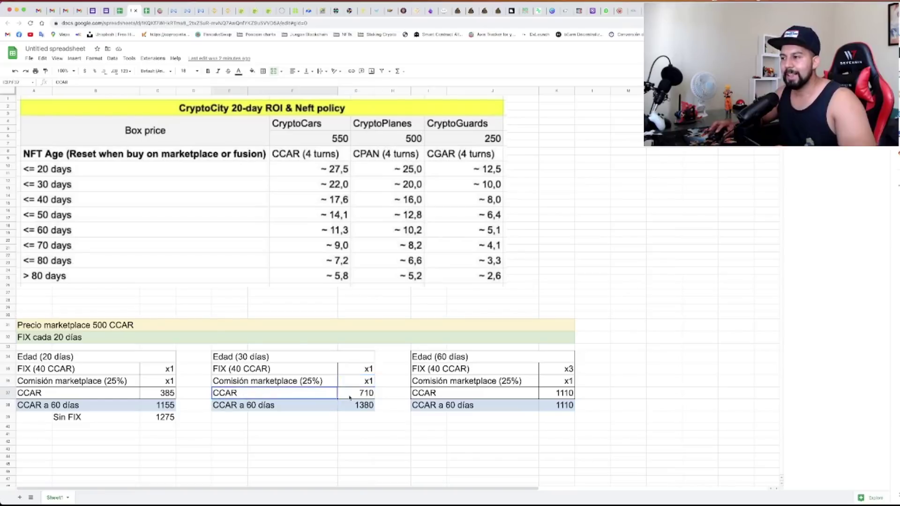
# Review the 30-day scenario's age heading and FIX cost against its CCAR earnings.
pyautogui.click(238, 358)
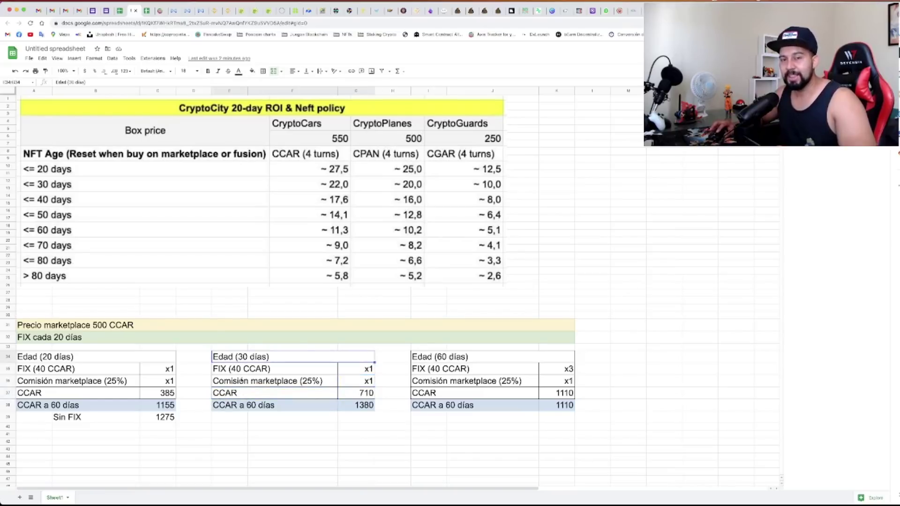
pyautogui.click(244, 394)
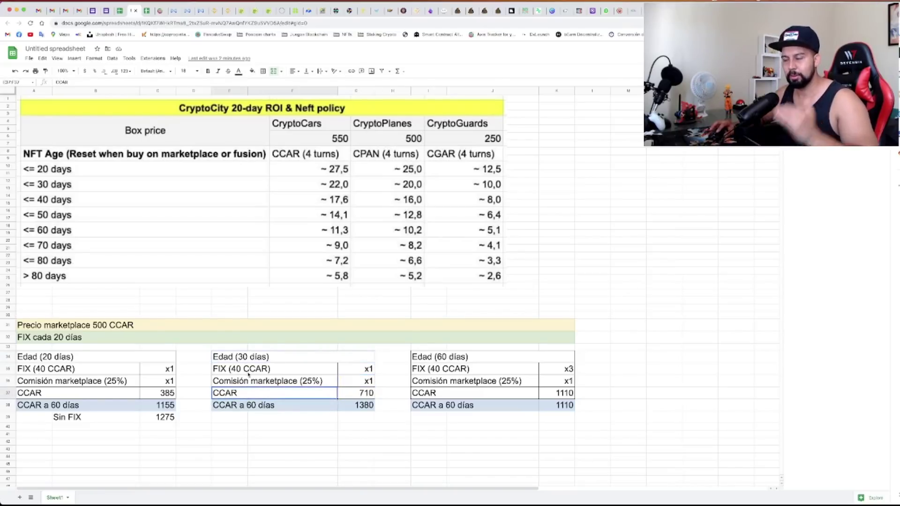
pyautogui.click(244, 372)
pyautogui.click(240, 394)
pyautogui.click(356, 394)
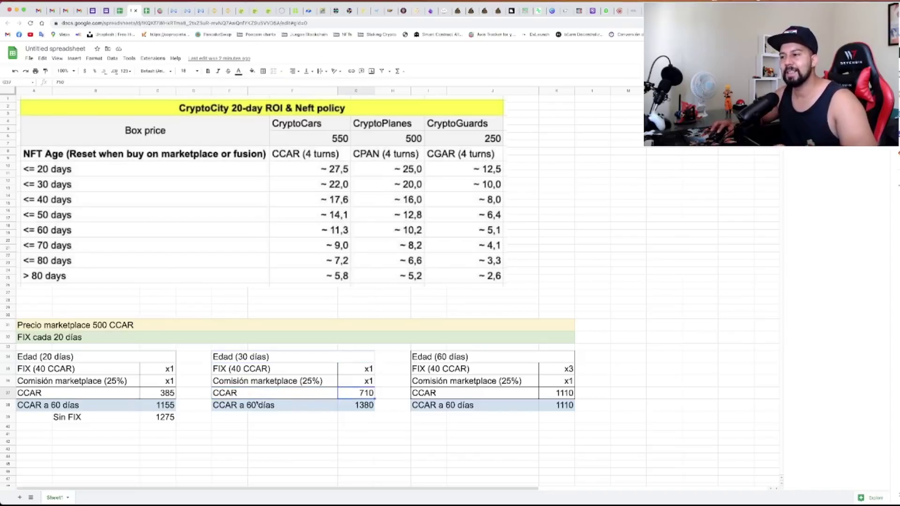
# Examine the 30-day scenario's 60-day CCAR projection together with its FIX count.
pyautogui.click(238, 405)
pyautogui.click(357, 409)
pyautogui.click(361, 370)
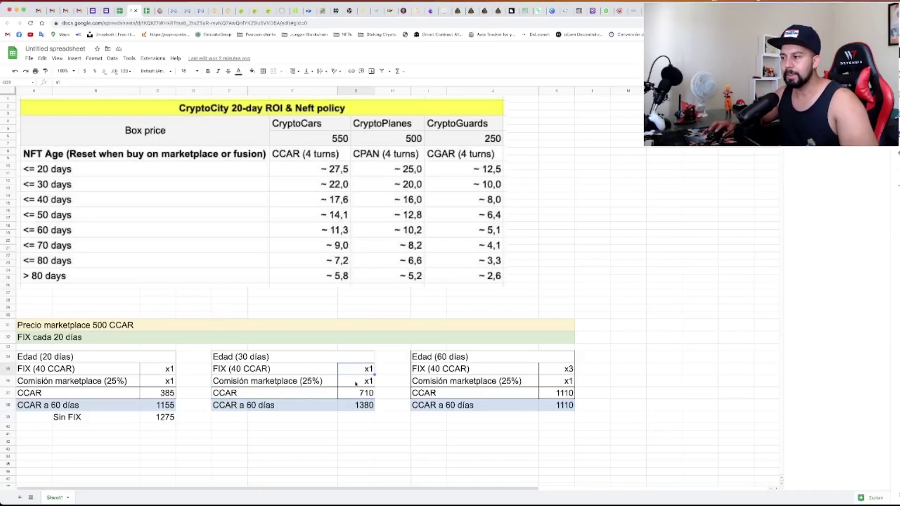
pyautogui.click(360, 406)
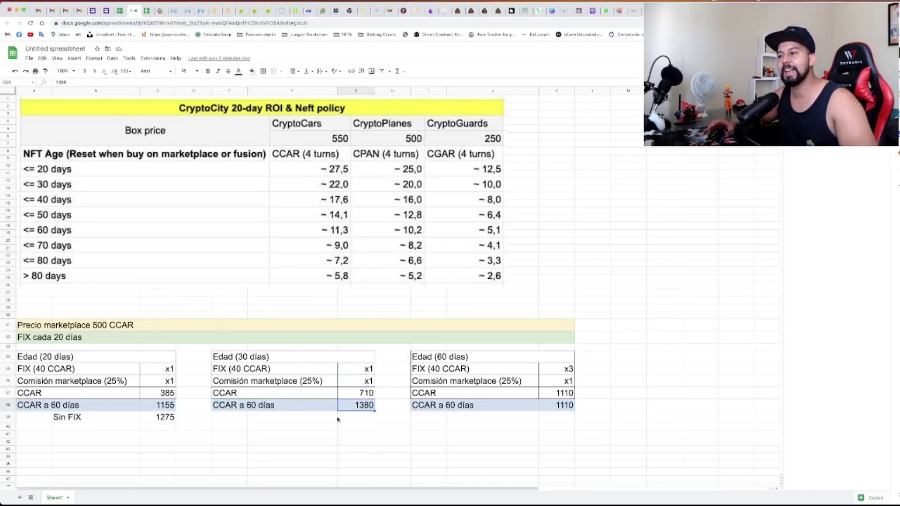
# Compare the 20-day scenario's 60-day CCAR totals, with and without FIX, against the 30-day scenario's total.
pyautogui.click(151, 407)
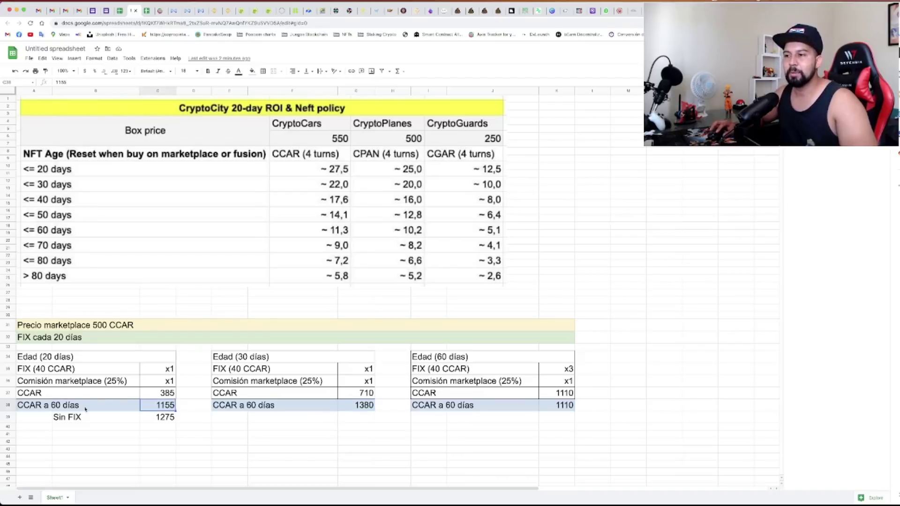
pyautogui.click(45, 406)
pyautogui.click(159, 407)
pyautogui.click(158, 416)
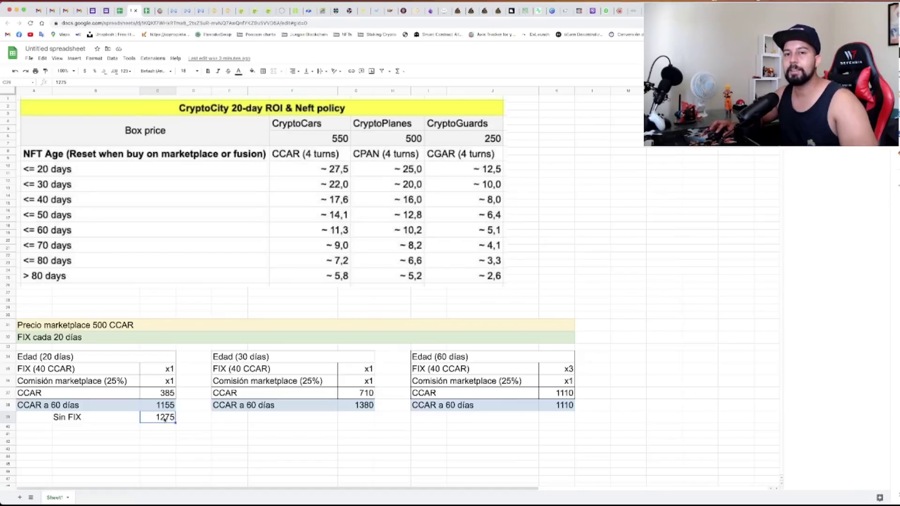
pyautogui.click(349, 409)
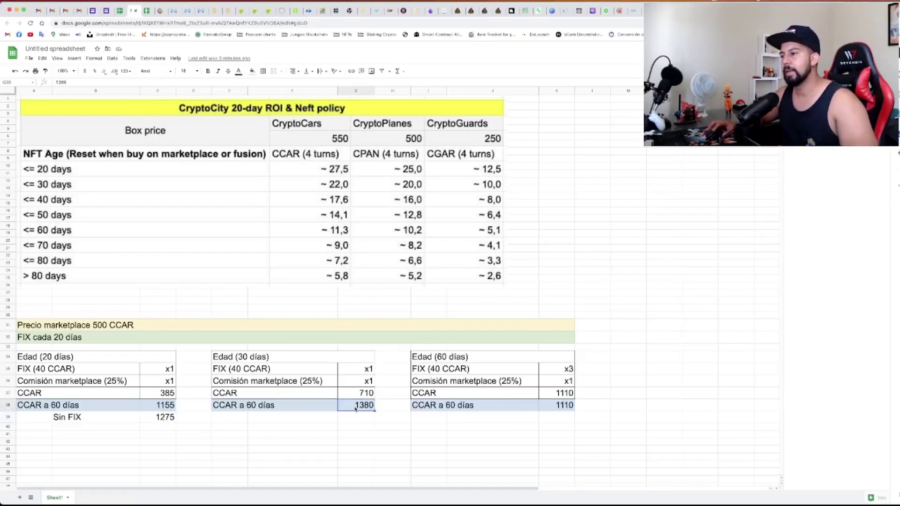
# Examine the FIX count, marketplace commission and CCAR rows of the 60-day scenario.
pyautogui.click(443, 360)
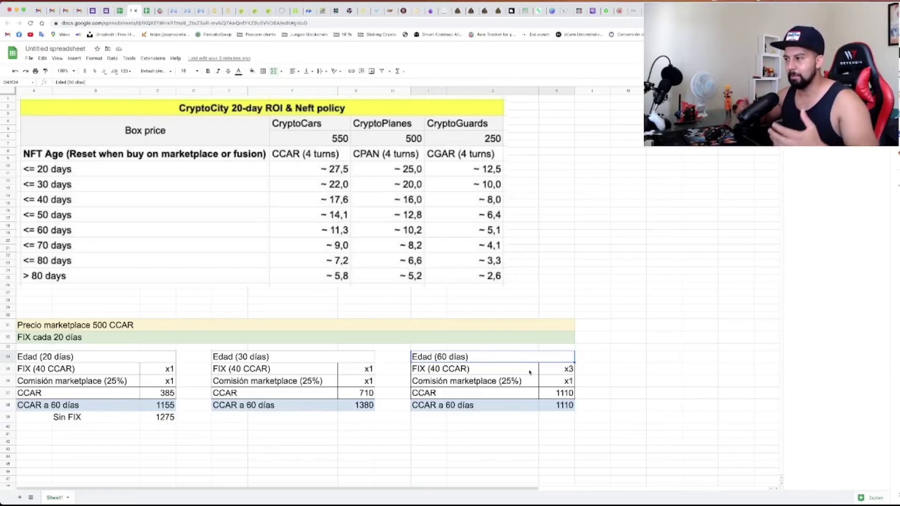
pyautogui.click(438, 374)
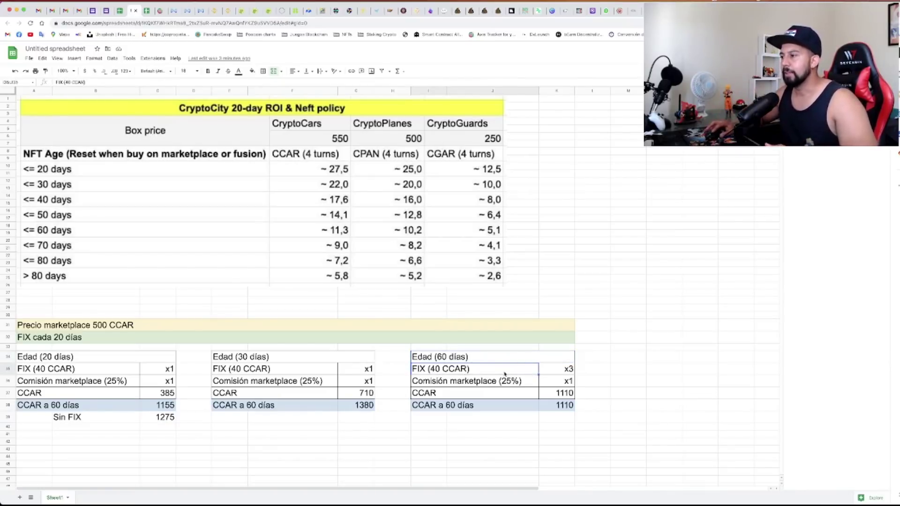
pyautogui.click(570, 373)
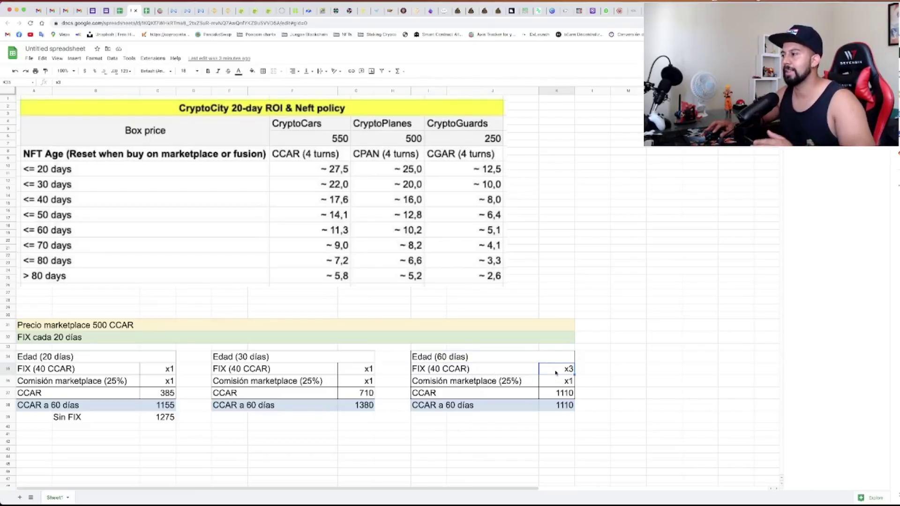
pyautogui.click(501, 385)
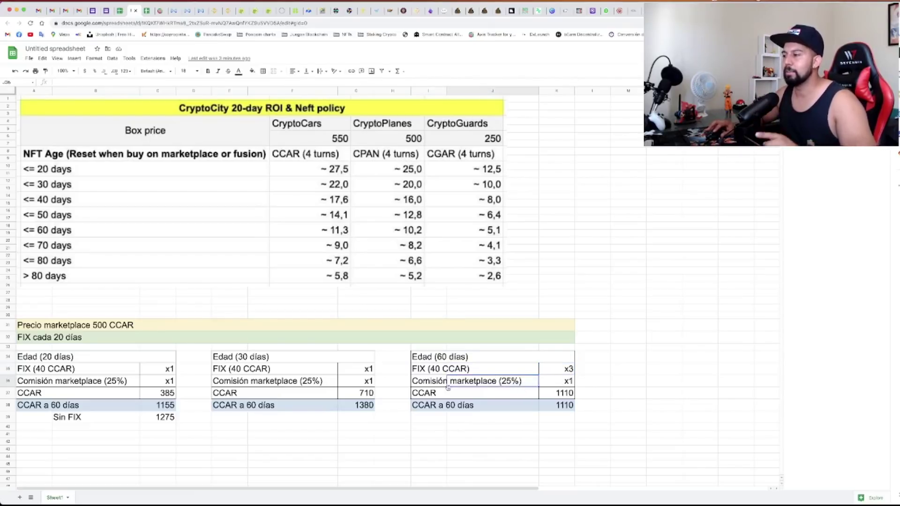
pyautogui.click(429, 384)
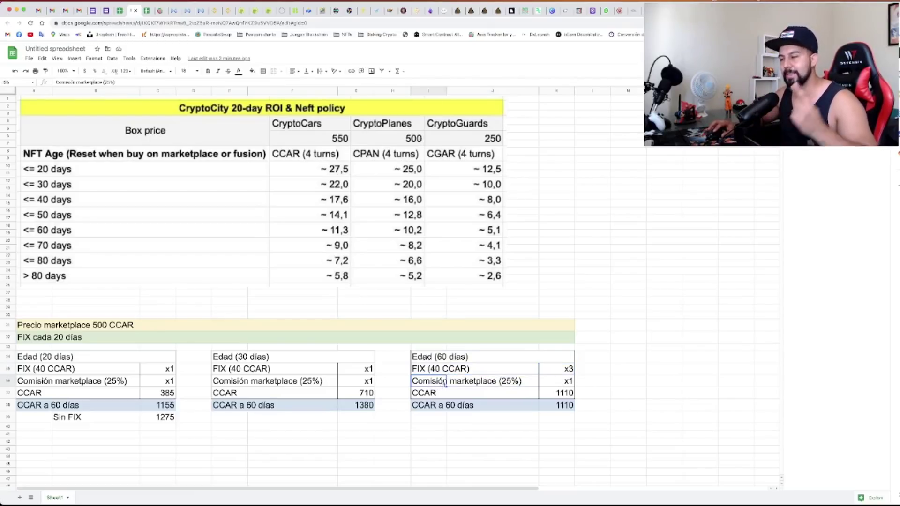
pyautogui.click(560, 384)
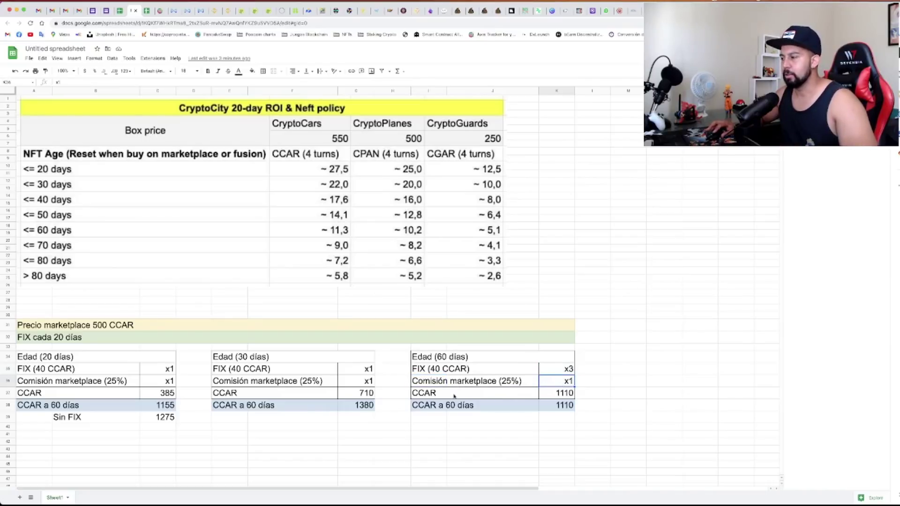
pyautogui.click(555, 397)
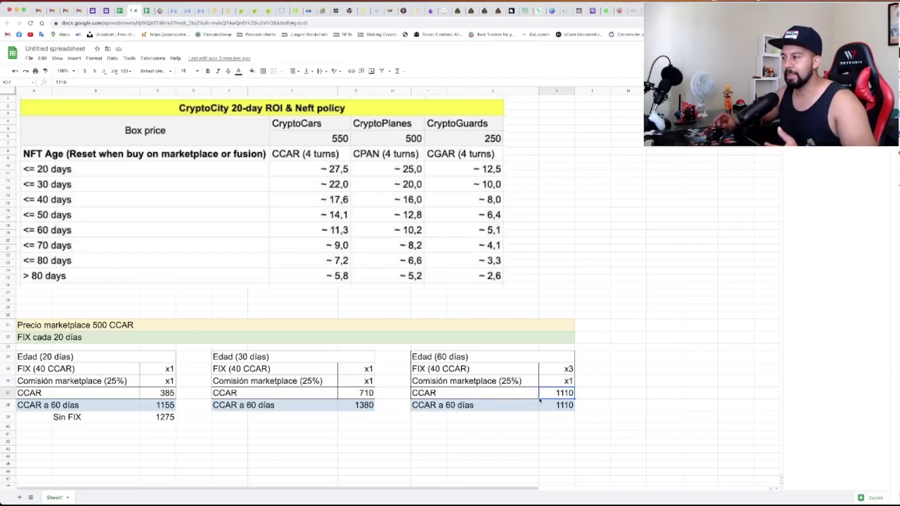
# Check the 60-day scenario's 60-day CCAR total and highlight the whole 30-day scenario block for comparison.
pyautogui.press('Down')
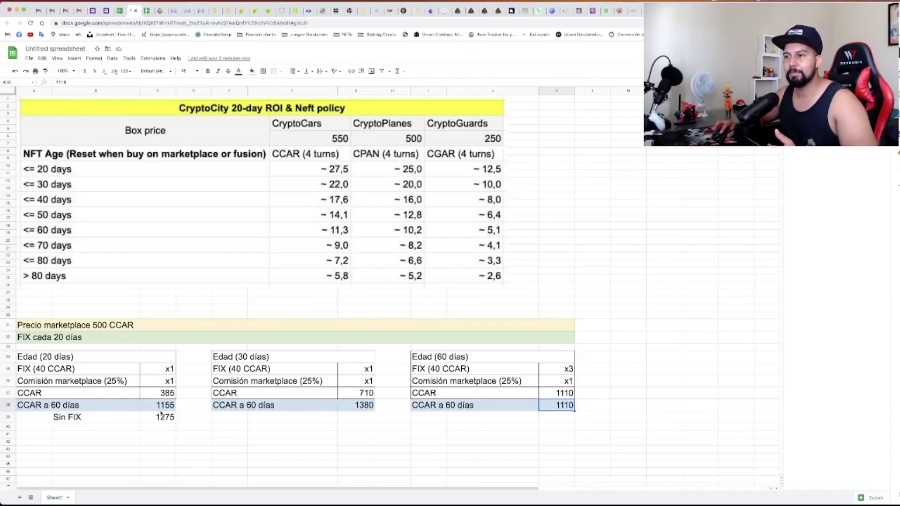
pyautogui.moveTo(215, 356); pyautogui.dragTo(370, 421)
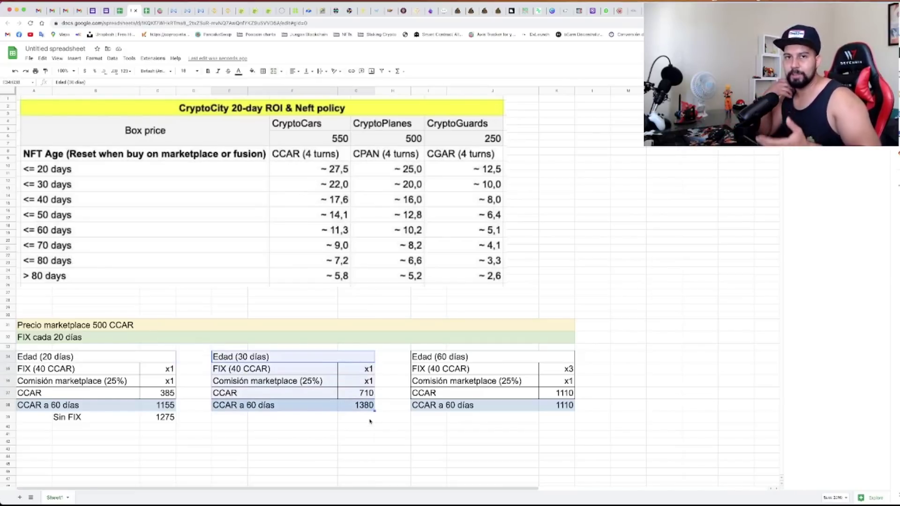
pyautogui.click(371, 421)
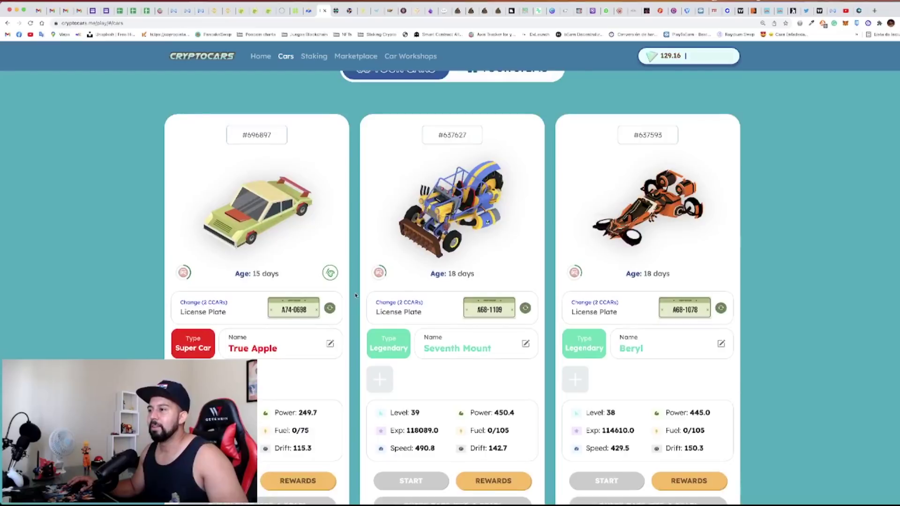
# Check the ages of the owned cars on the CryptoCars Cars page.
pyautogui.scroll(-1, 356, 295)
pyautogui.scroll(-3, 357, 295)
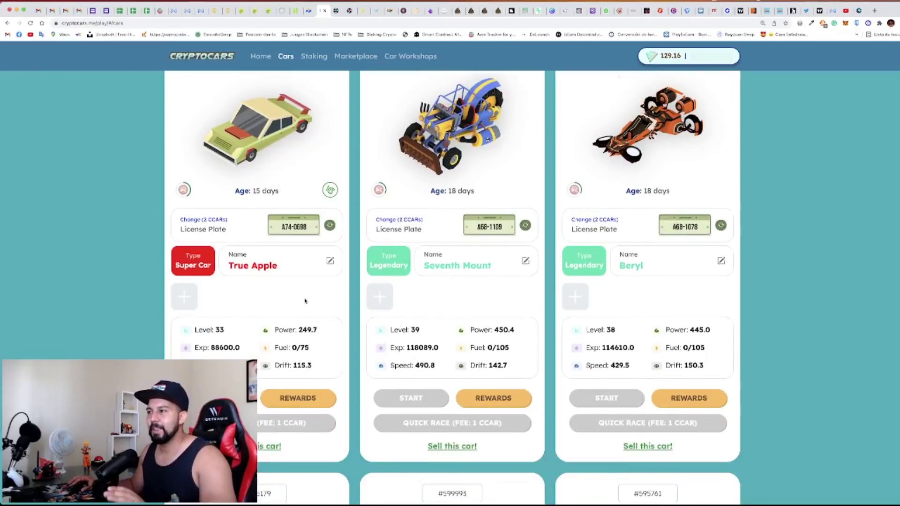
pyautogui.doubleClick(248, 182)
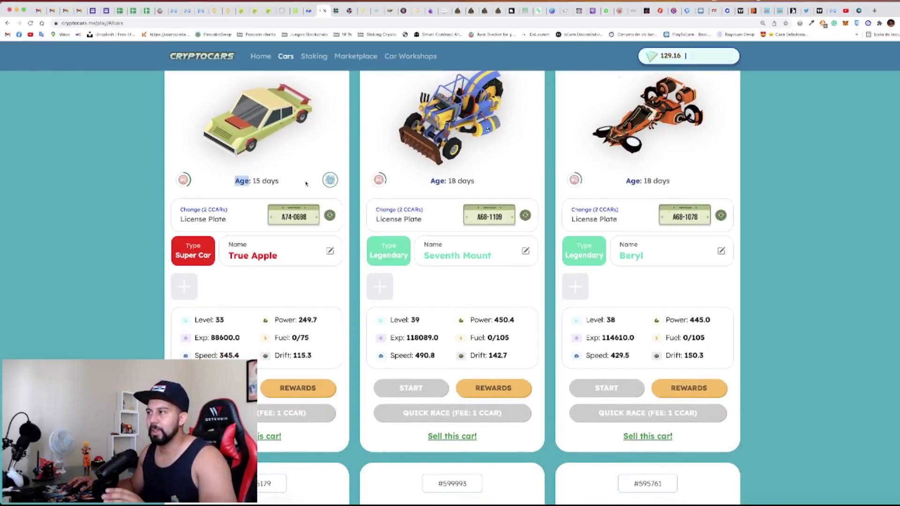
pyautogui.moveTo(449, 182); pyautogui.dragTo(486, 182)
pyautogui.scroll(-5, 492, 192)
pyautogui.scroll(-15, 496, 200)
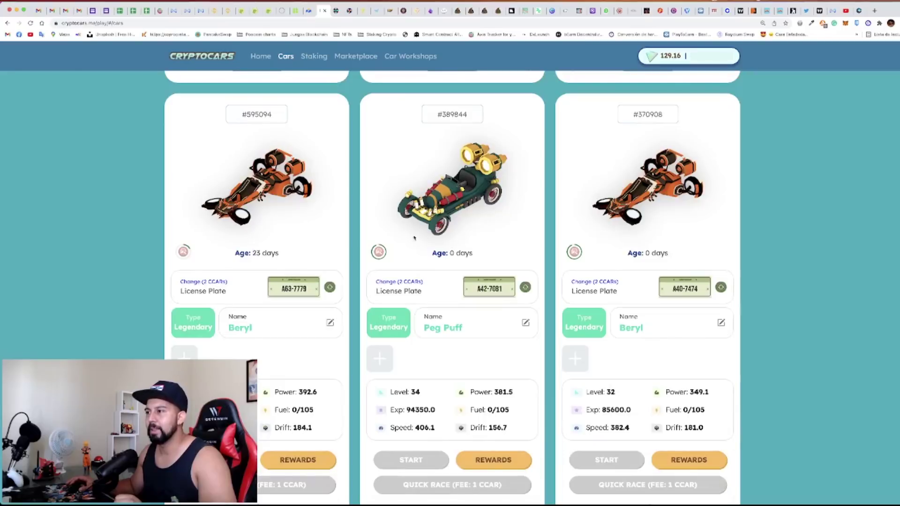
pyautogui.scroll(15, 323, 247)
pyautogui.scroll(-1, 323, 247)
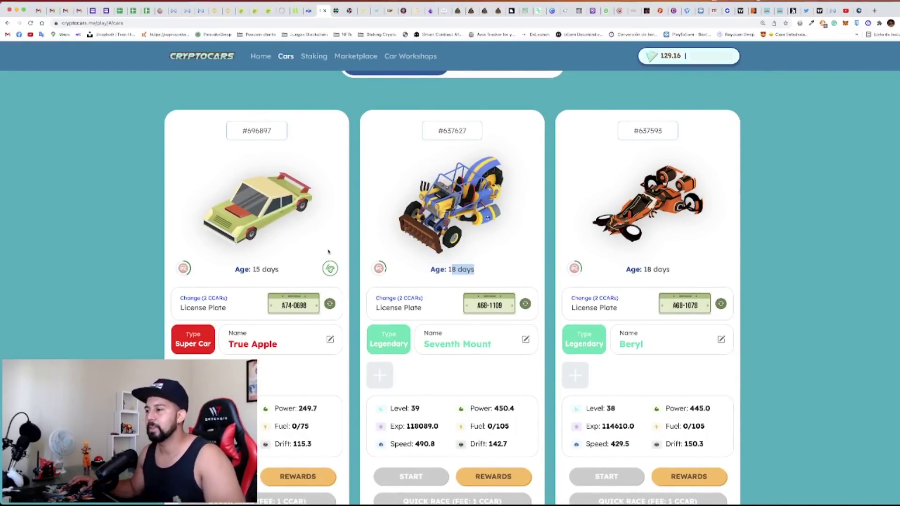
pyautogui.scroll(3, 323, 247)
pyautogui.scroll(-4, 319, 245)
pyautogui.scroll(-1, 319, 246)
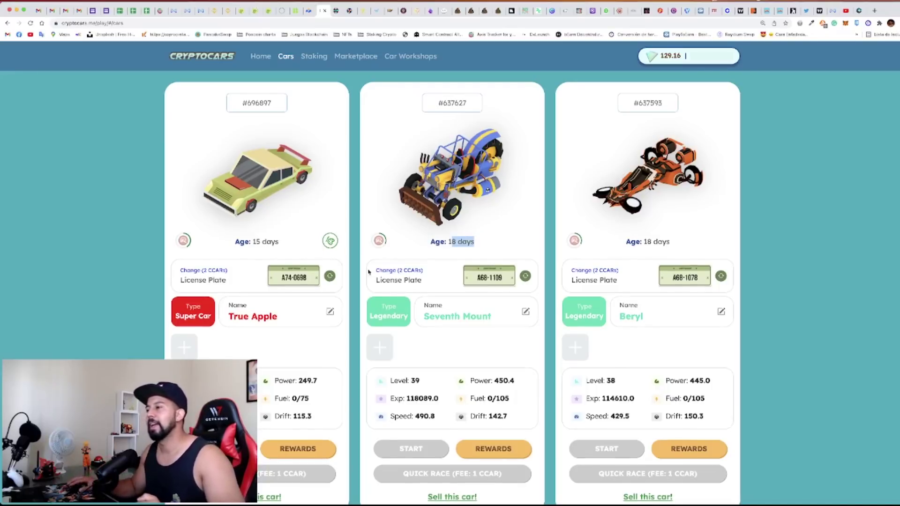
pyautogui.scroll(-5, 319, 246)
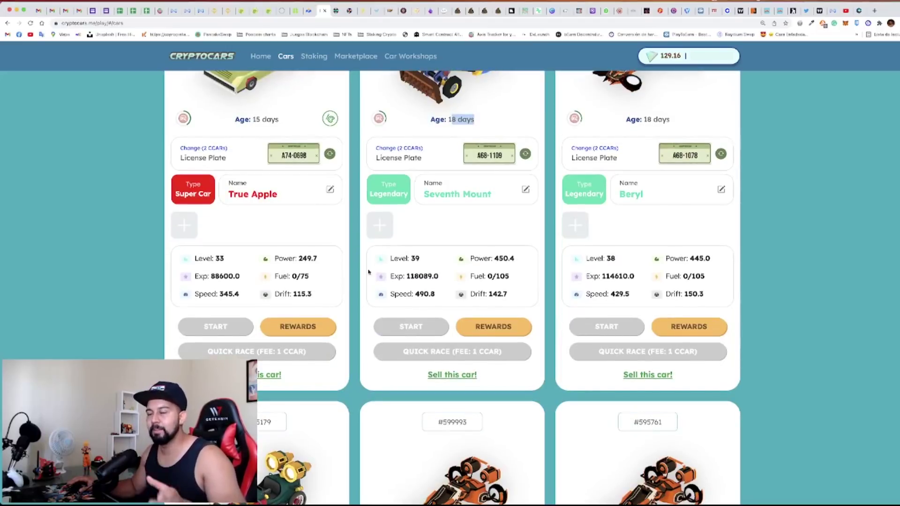
pyautogui.scroll(3, 369, 272)
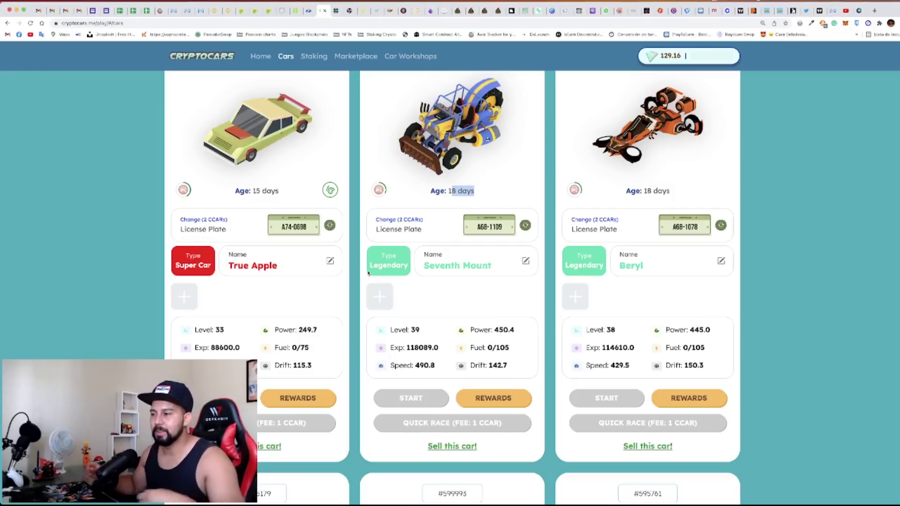
pyautogui.scroll(-3, 364, 297)
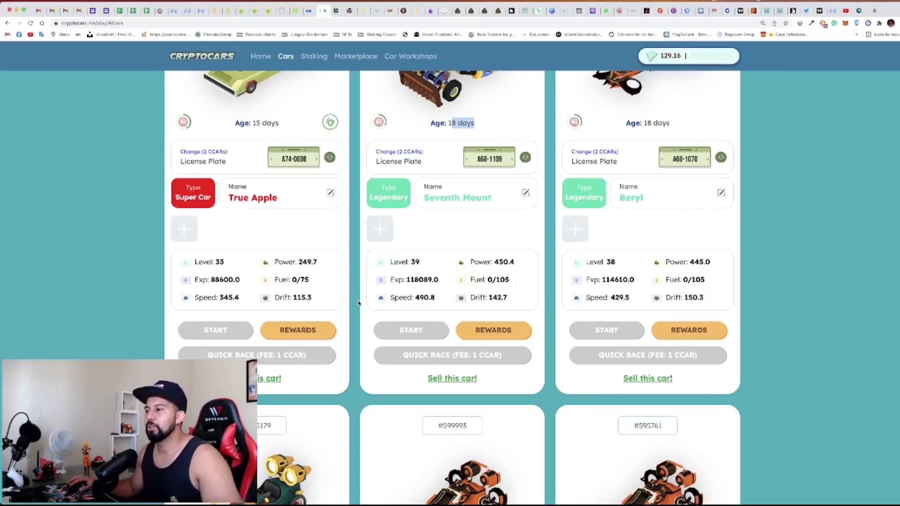
pyautogui.tripleClick(357, 302)
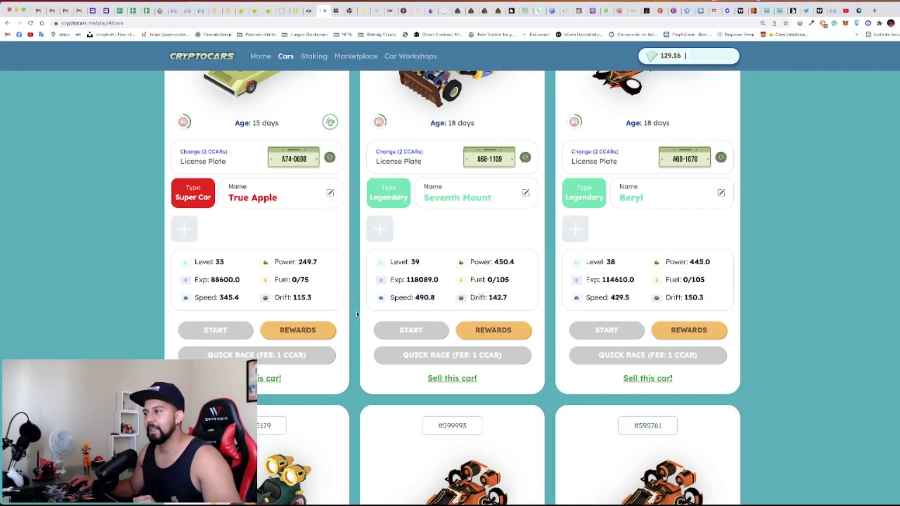